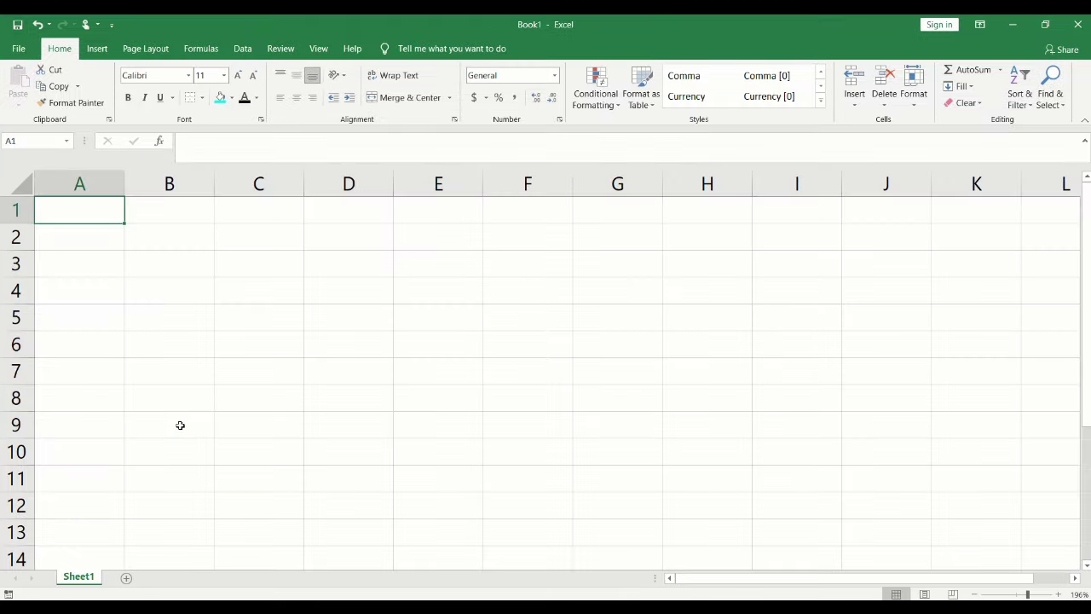
# Enter the title Personal Budget in cell A1.
pyautogui.write('Persona')
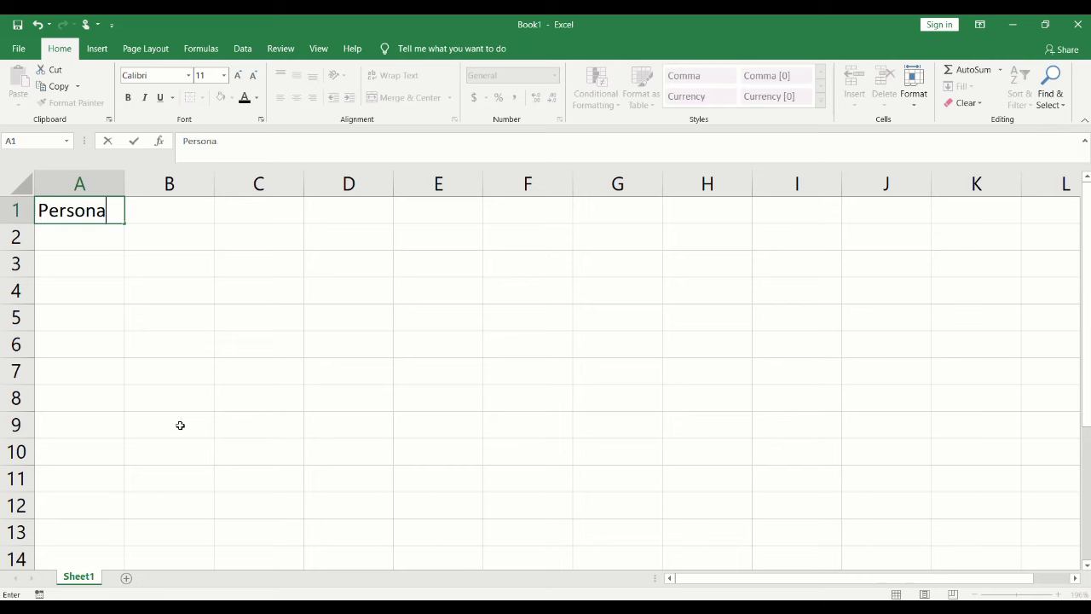
pyautogui.write('l Budget')
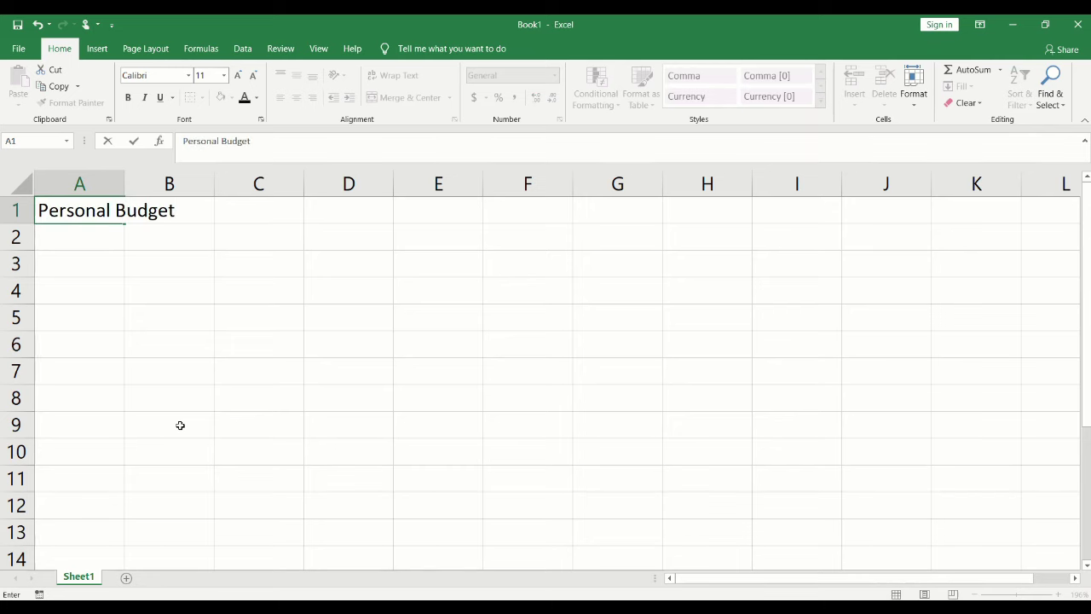
pyautogui.press('Return')
# Enter the column headers #, Amount, Expense Category and Type of Expense in cells A2 to D2.
pyautogui.write('#')
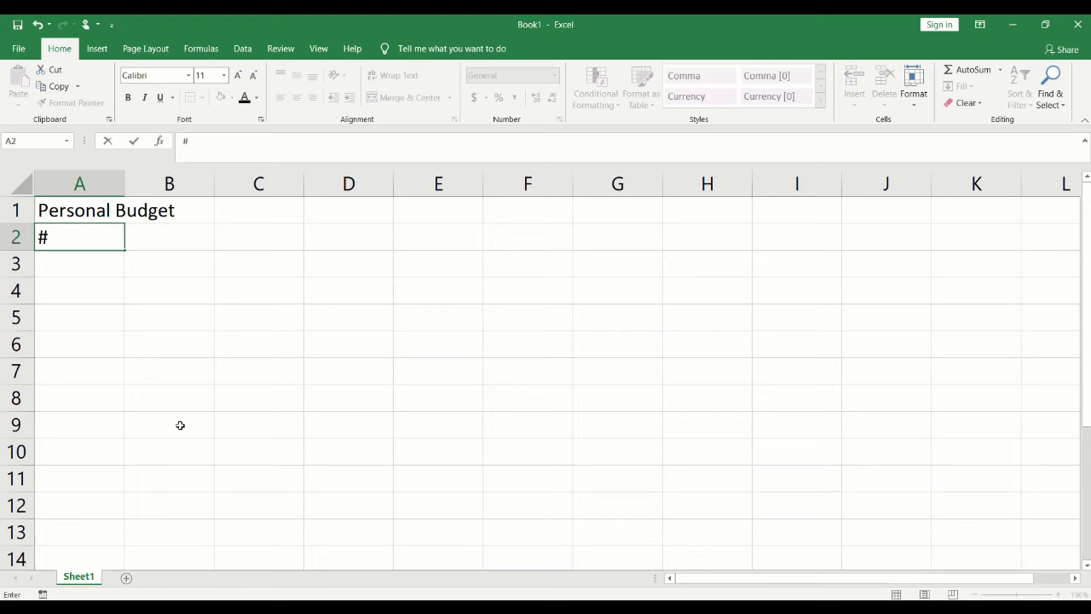
pyautogui.press('Tab')
pyautogui.write('Amount')
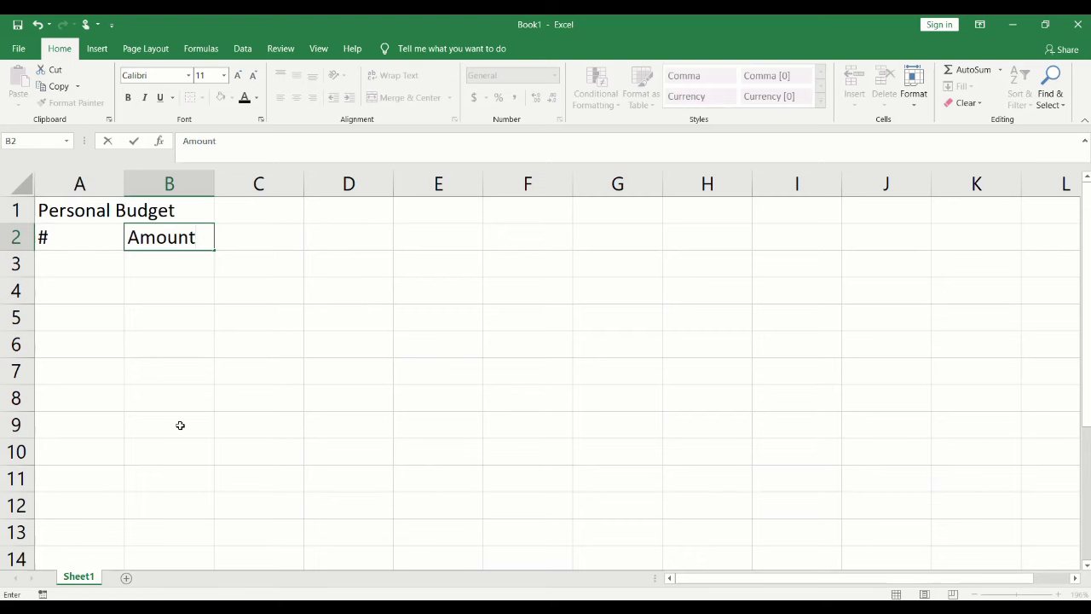
pyautogui.press('Tab')
pyautogui.write('E')
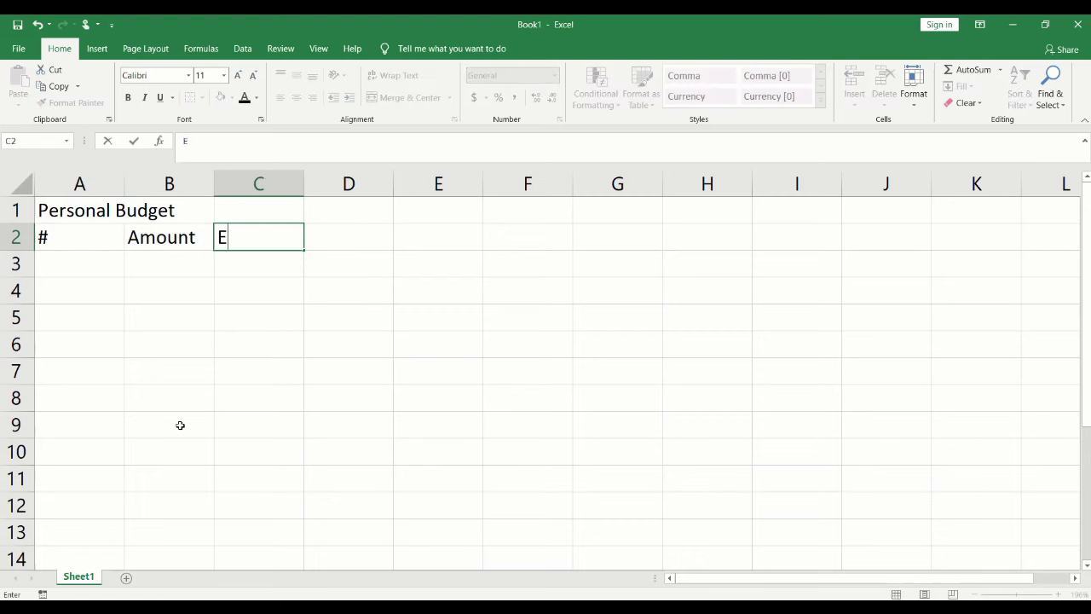
pyautogui.write('xpense Category')
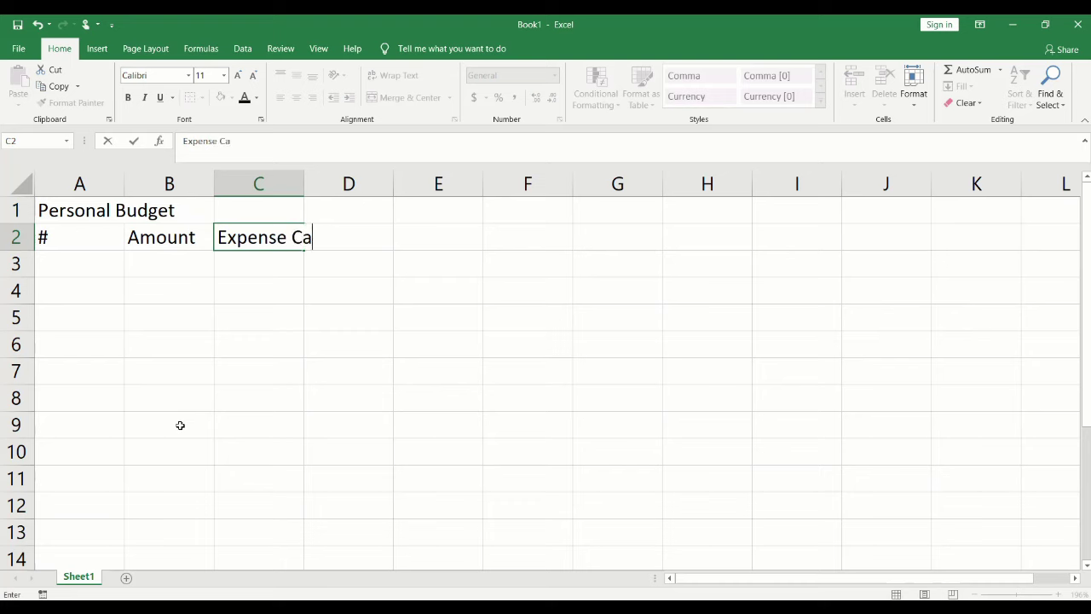
pyautogui.hotkey('ctrl', 'Return')
pyautogui.press('Tab')
pyautogui.write('Type o')
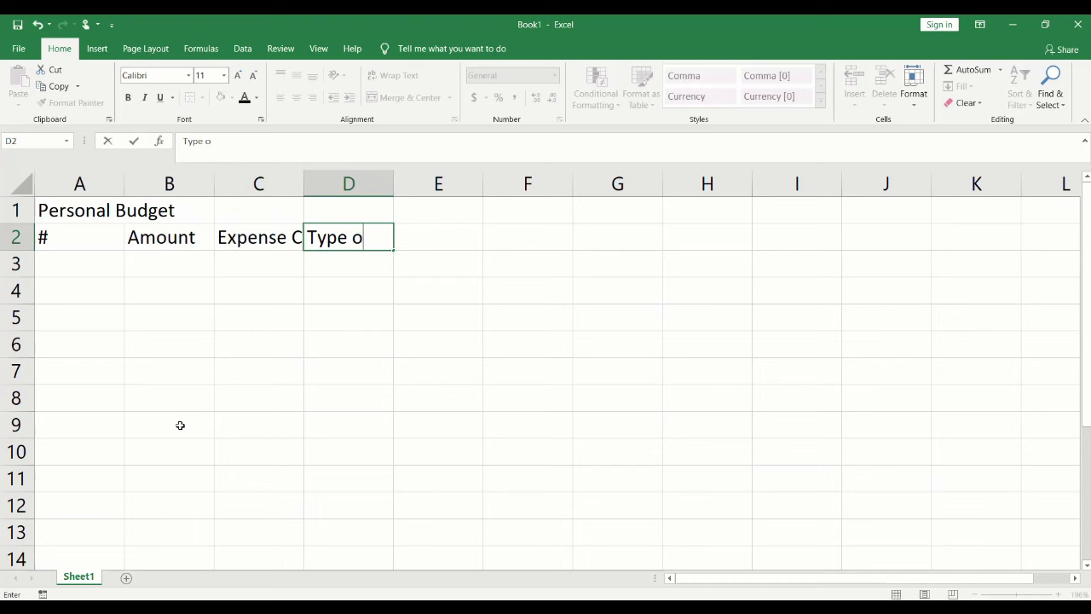
pyautogui.write('f Expense')
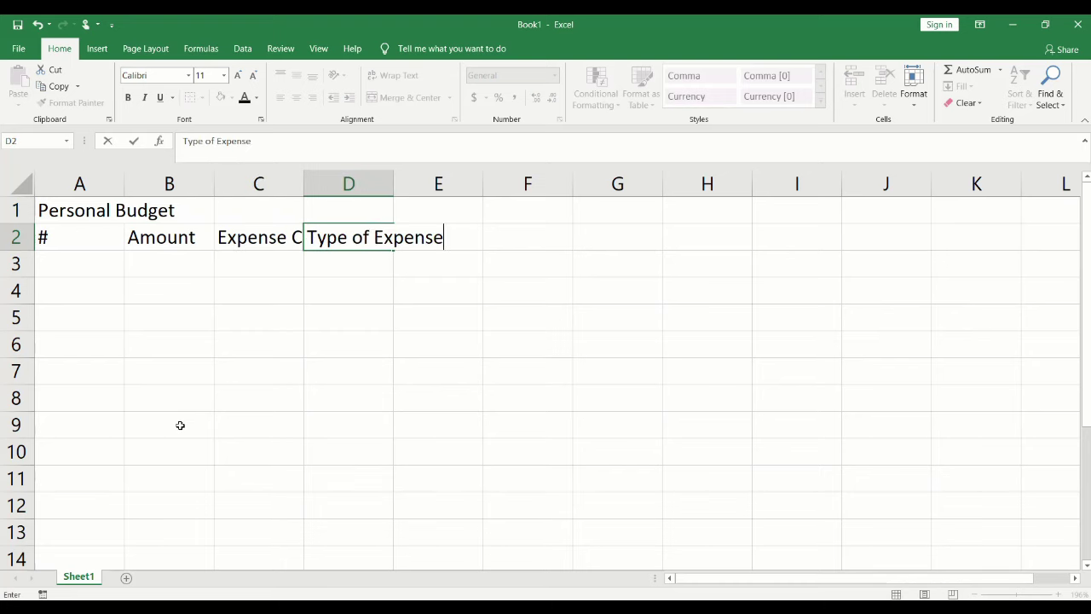
pyautogui.press('Return')
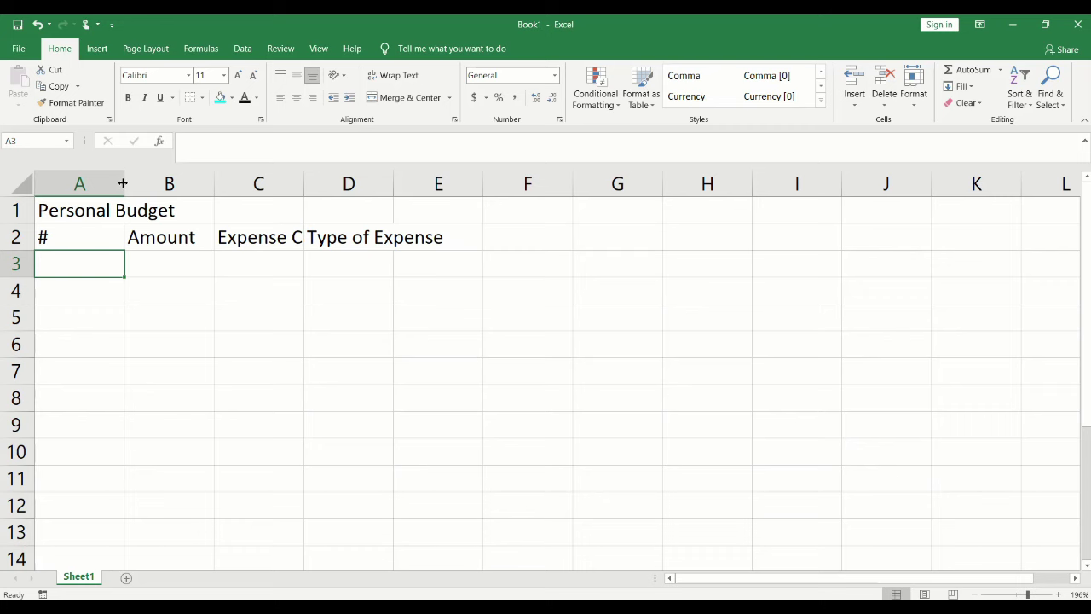
# Widen column C to show its full header and autofit column D to Type of Expense.
pyautogui.moveTo(122, 183); pyautogui.dragTo(113, 183)
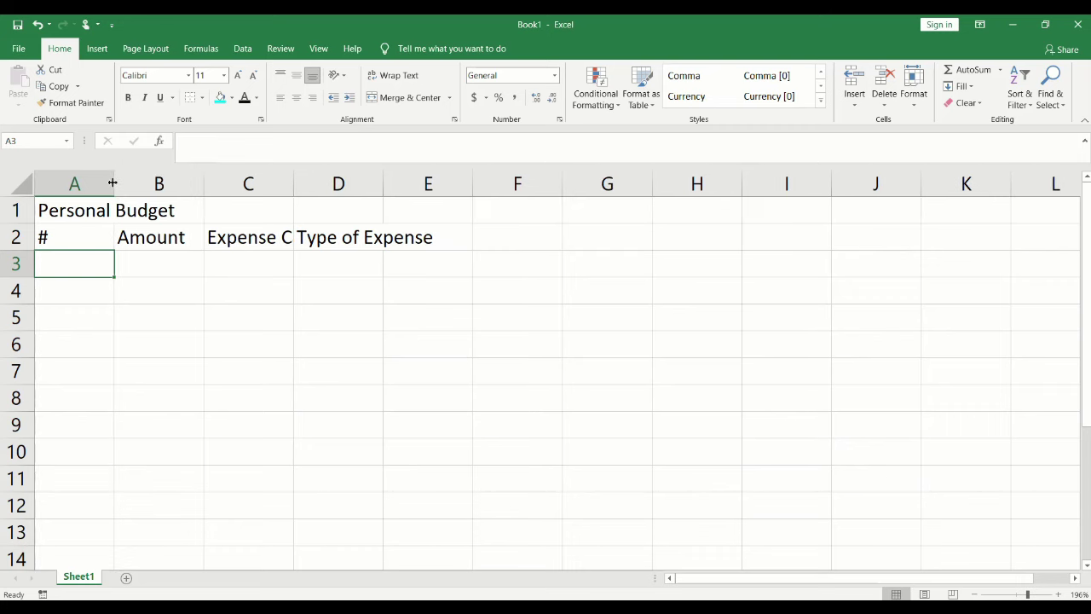
pyautogui.hotkey('ctrl', 'z')
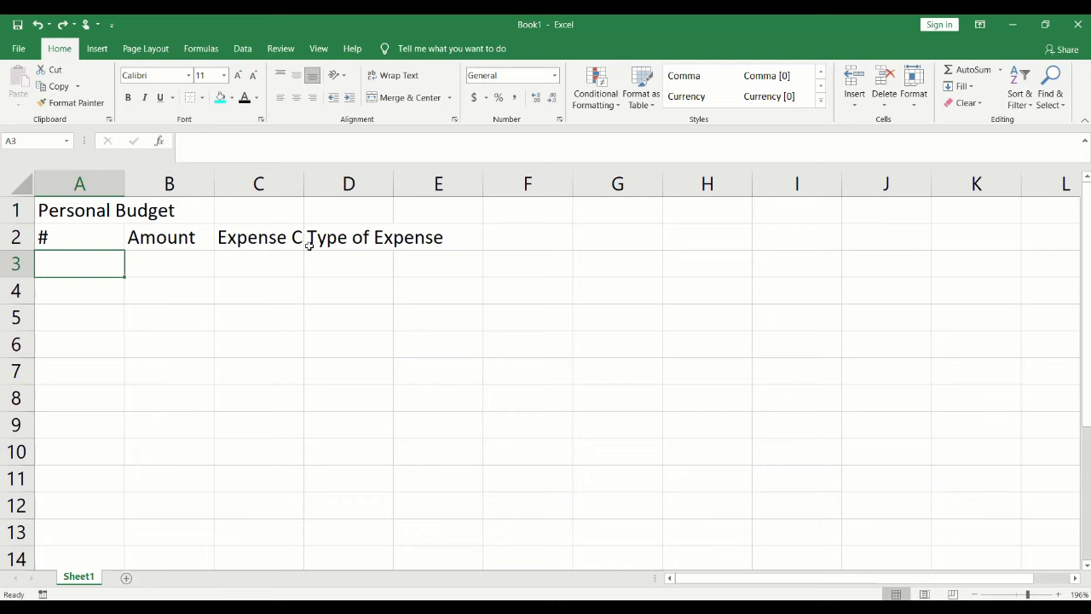
pyautogui.moveTo(303, 184); pyautogui.dragTo(380, 184)
pyautogui.doubleClick(468, 193)
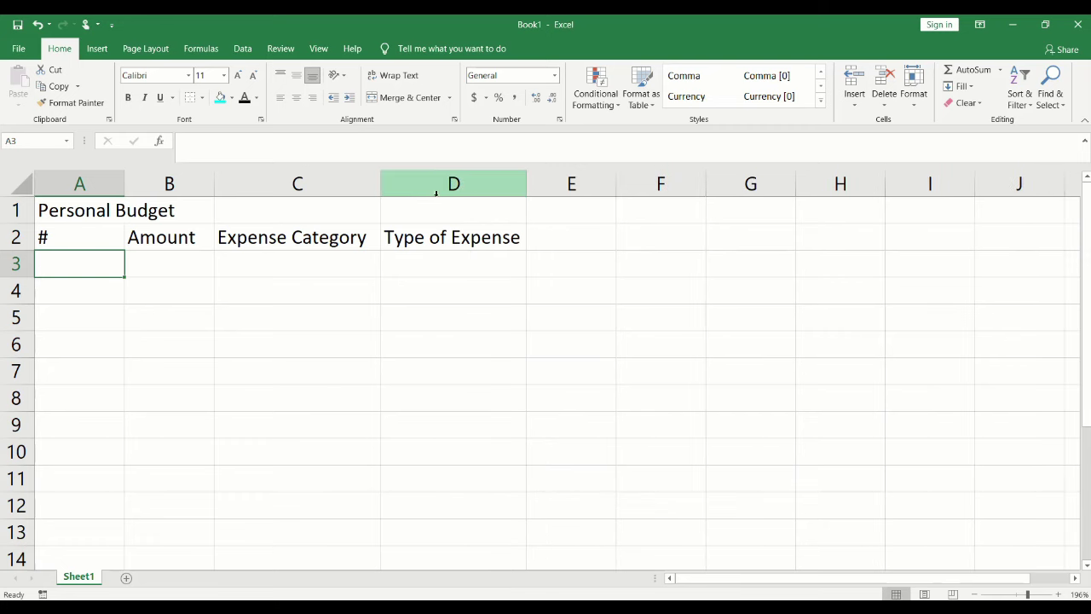
# Merge and center the Personal Budget title across cells A1 to D1.
pyautogui.click(60, 213)
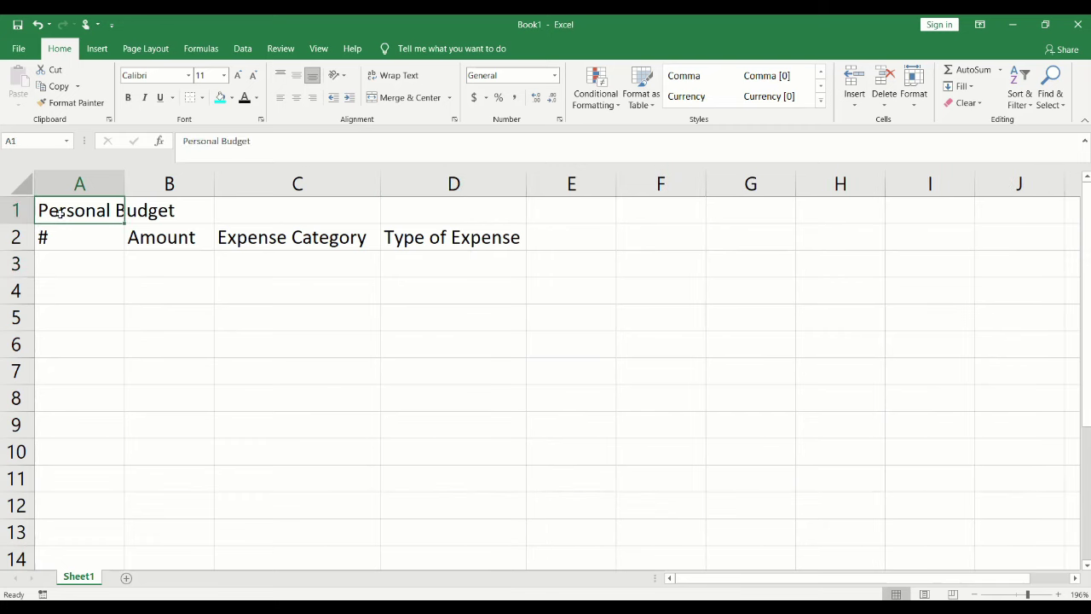
pyautogui.moveTo(61, 213); pyautogui.dragTo(419, 214)
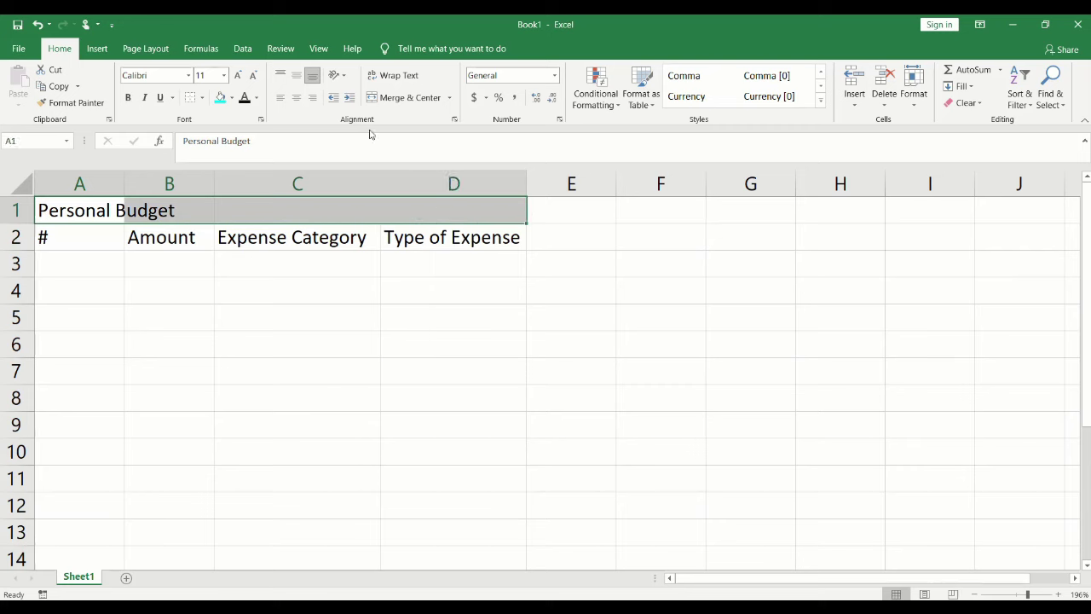
pyautogui.click(385, 101)
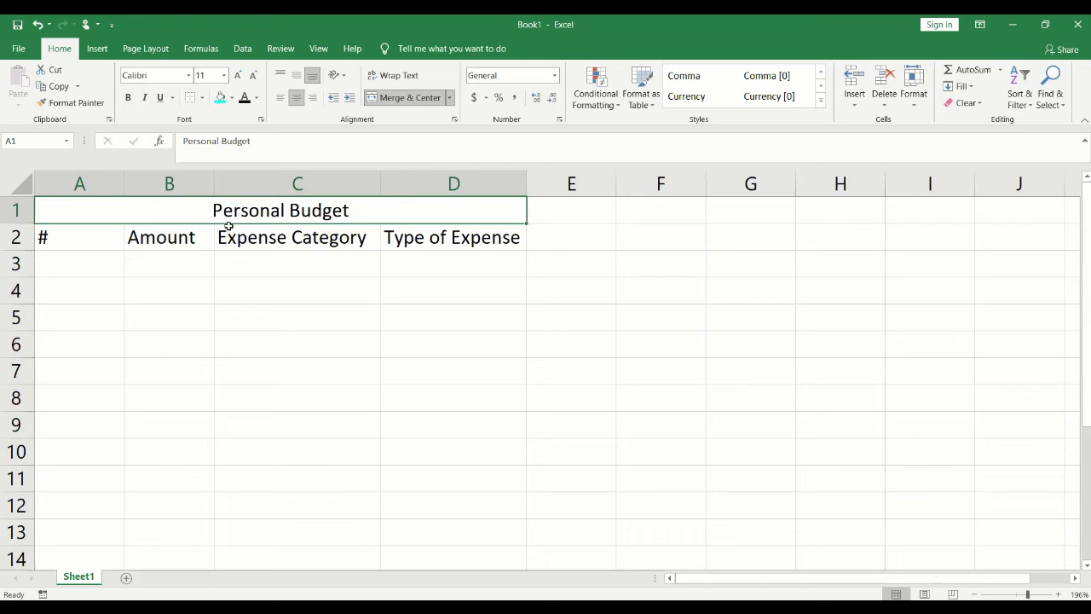
# Make the title and the column headers in rows 1 and 2 bold.
pyautogui.click(90, 226)
pyautogui.moveTo(90, 212); pyautogui.dragTo(365, 244)
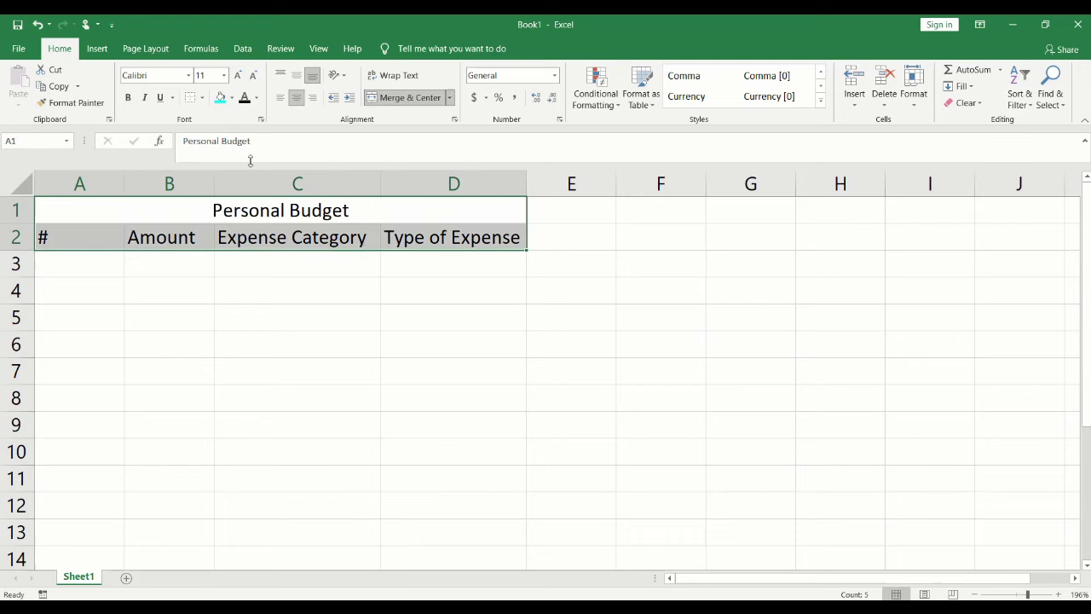
pyautogui.click(129, 97)
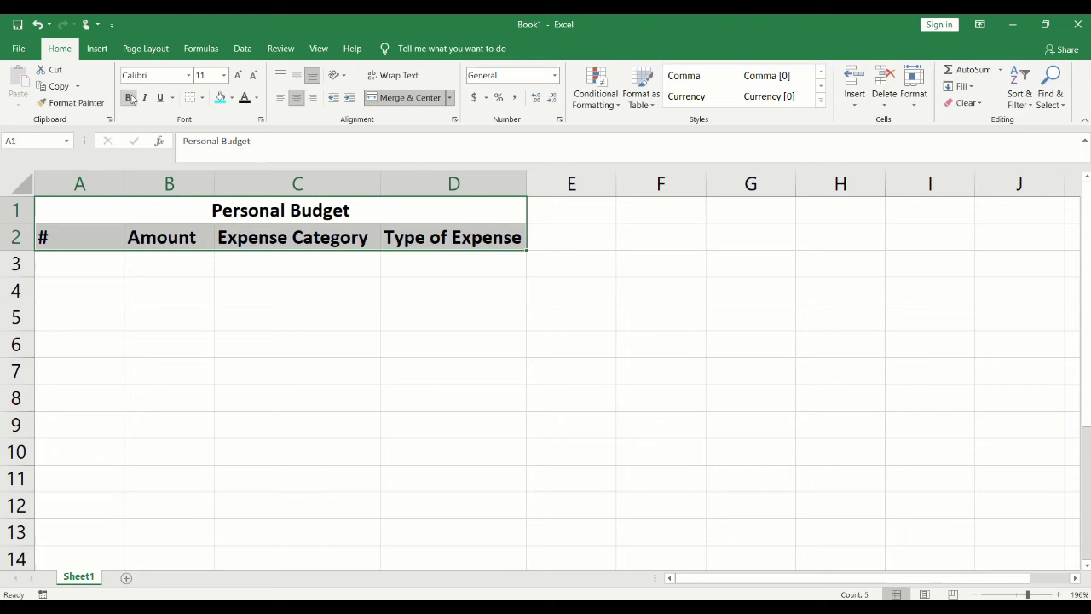
# Fill the title cell with a custom navy slightly darker than #000099 and make its text white.
pyautogui.press('Up')
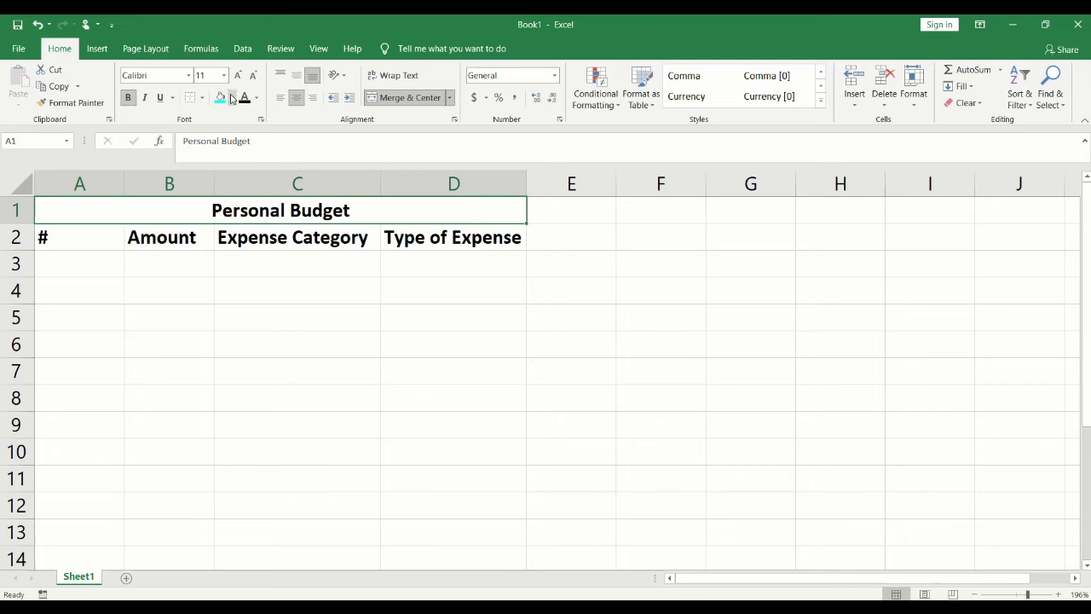
pyautogui.click(231, 99)
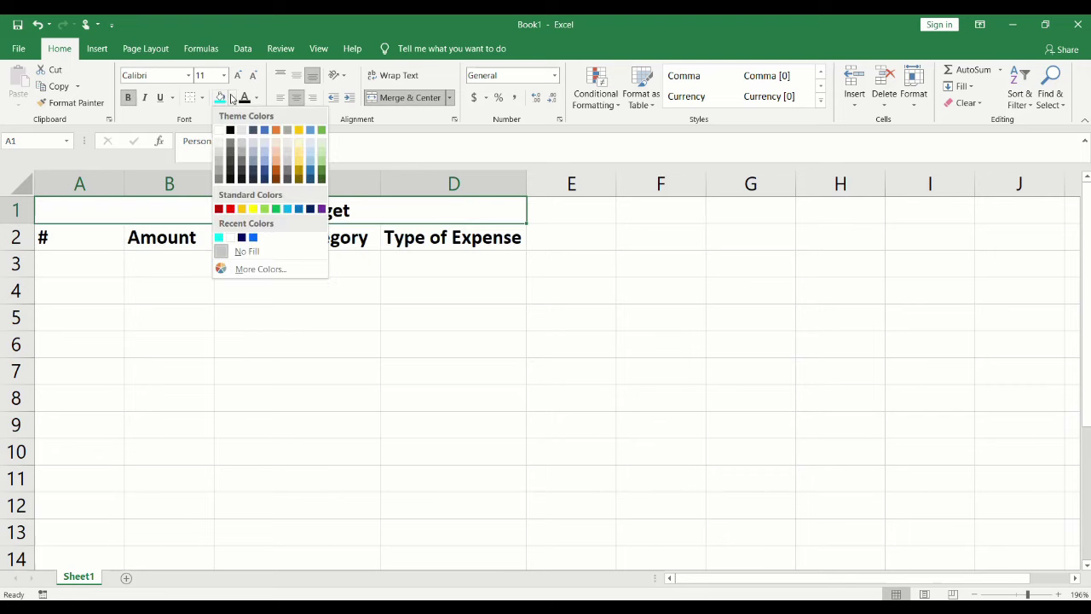
pyautogui.click(249, 270)
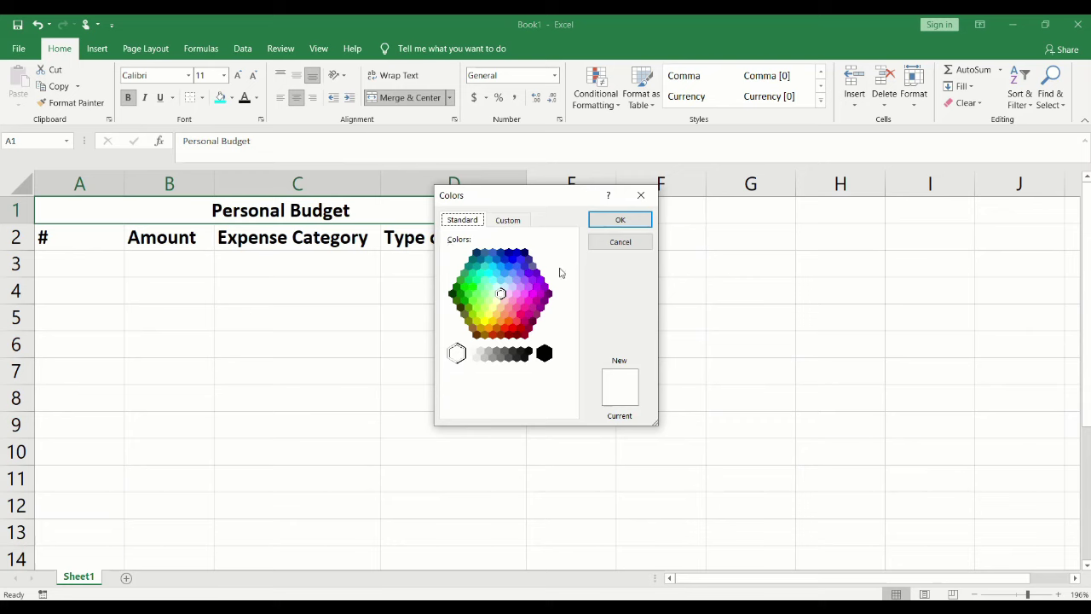
pyautogui.click(509, 255)
pyautogui.click(509, 223)
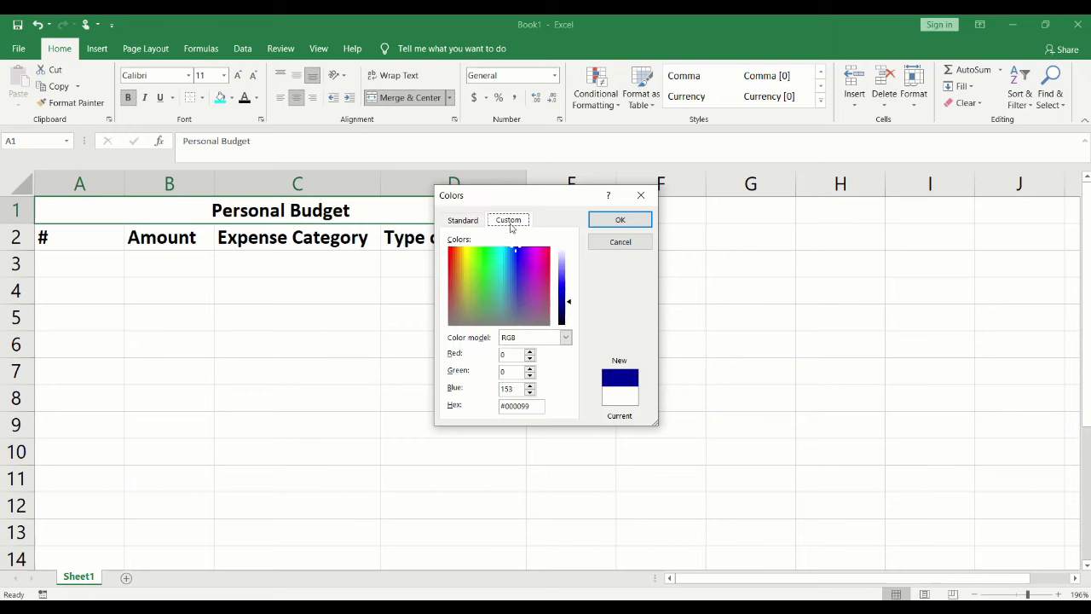
pyautogui.moveTo(568, 308)
pyautogui.mouseDown()
pyautogui.moveTo(570, 277)
pyautogui.moveTo(571, 313)
pyautogui.mouseUp()
pyautogui.click(602, 222)
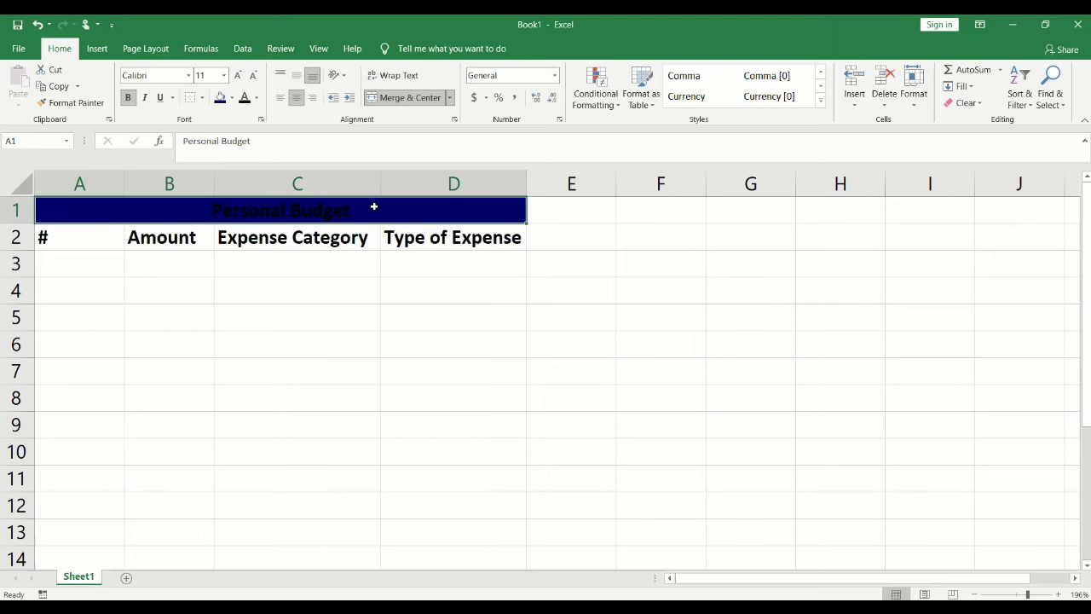
pyautogui.click(256, 98)
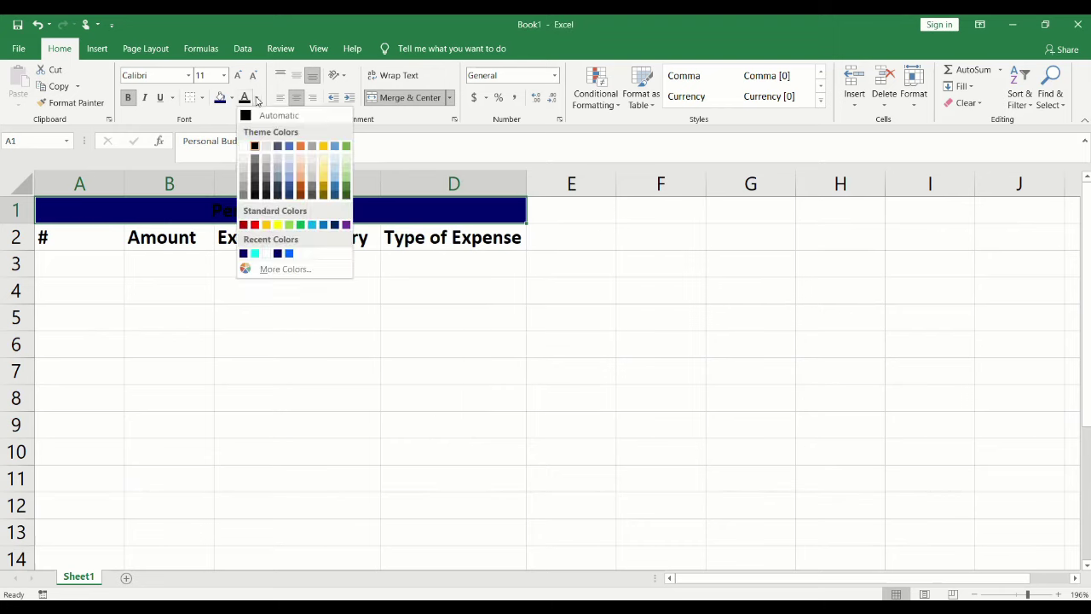
pyautogui.click(265, 254)
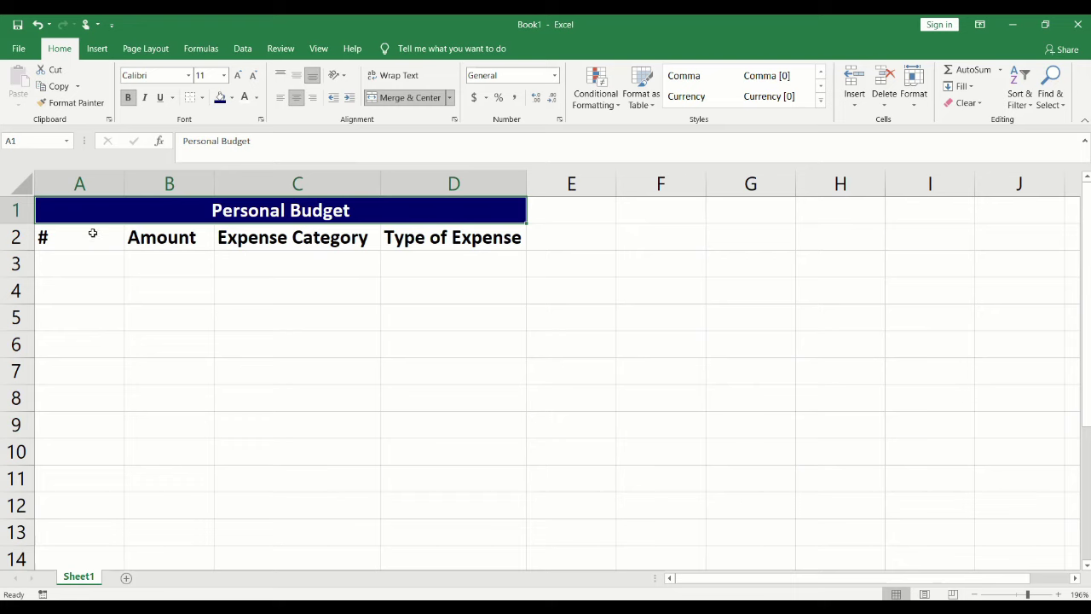
# Fill the header cells A2 to D2 with the standard light blue.
pyautogui.moveTo(93, 233); pyautogui.dragTo(401, 240)
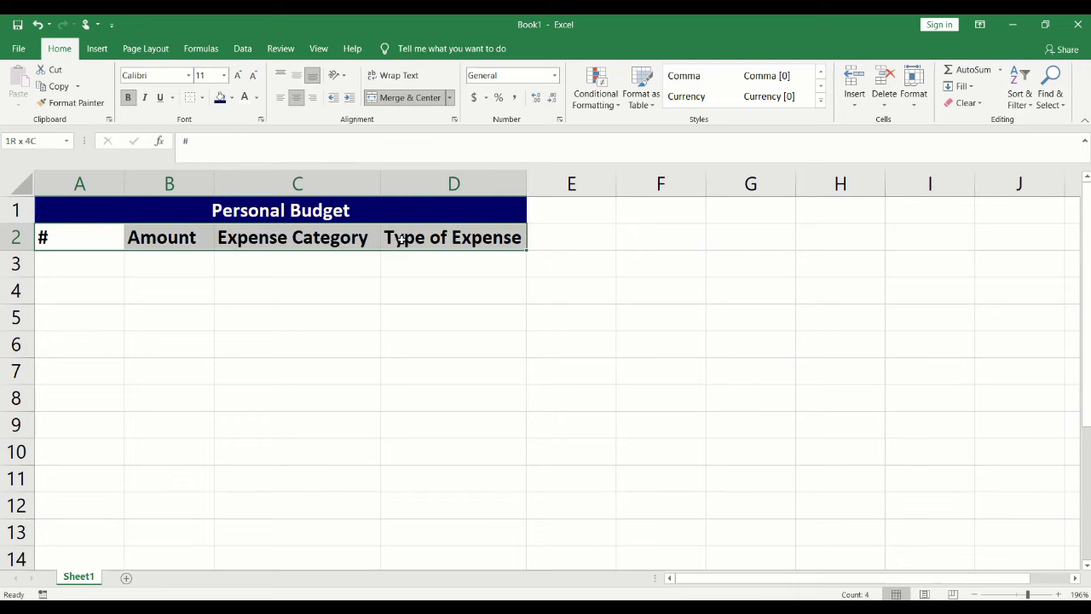
pyautogui.click(233, 98)
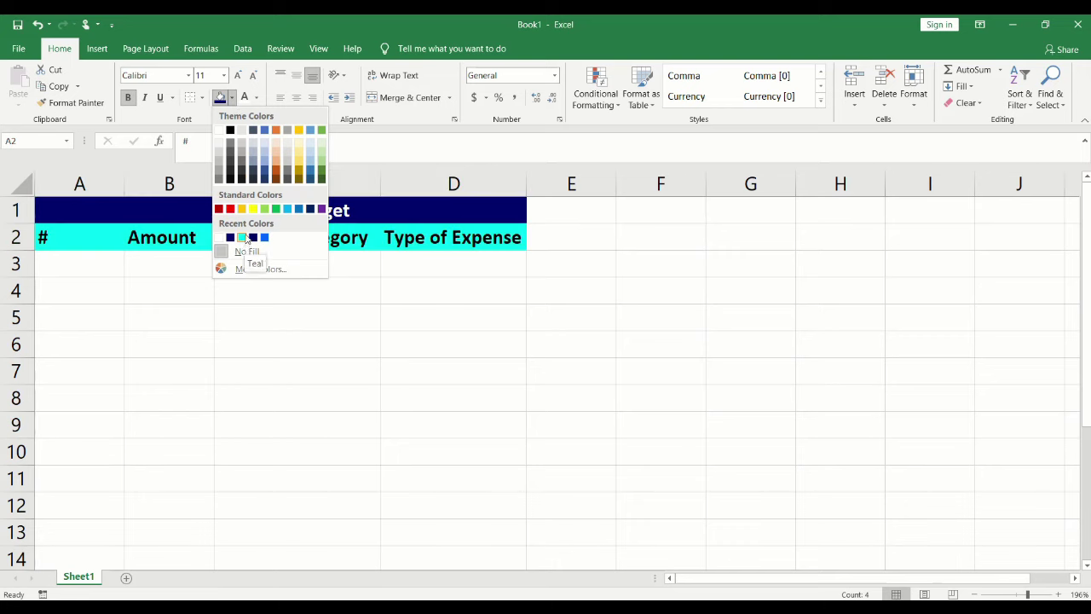
pyautogui.click(287, 209)
# Number the budget rows 1 to 5 in cells A3 to A7.
pyautogui.click(77, 270)
pyautogui.write('1')
pyautogui.press('Return')
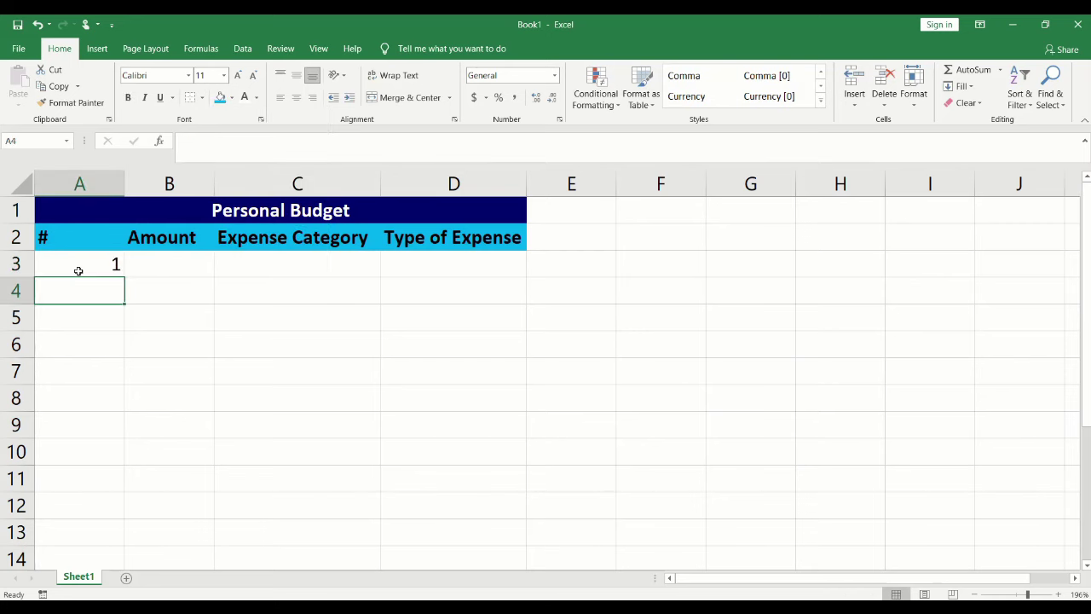
pyautogui.write('2')
pyautogui.hotkey('ctrl', 'Return')
pyautogui.press('Return')
pyautogui.write('3')
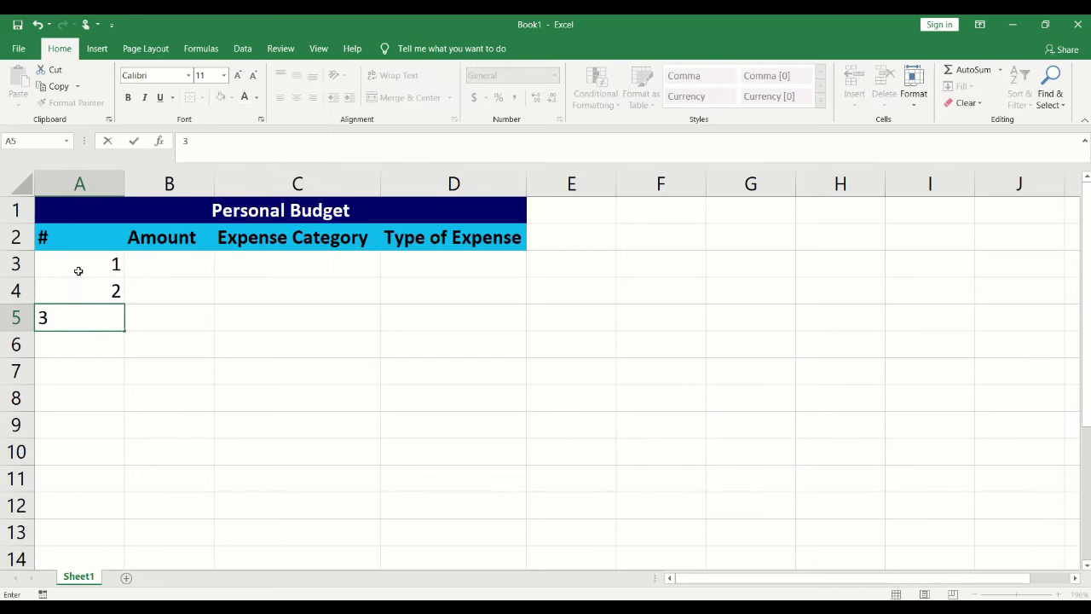
pyautogui.press('Return')
pyautogui.write('4')
pyautogui.press('Return')
pyautogui.write('5')
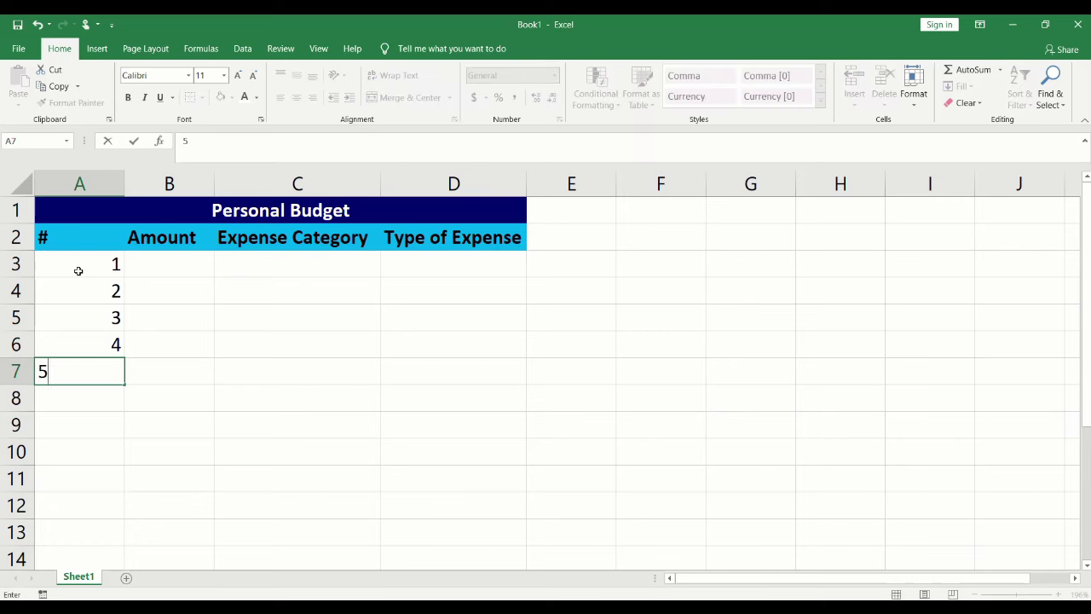
pyautogui.press('Return')
# Enter the label Total in cell A8 and make it bold.
pyautogui.write('To')
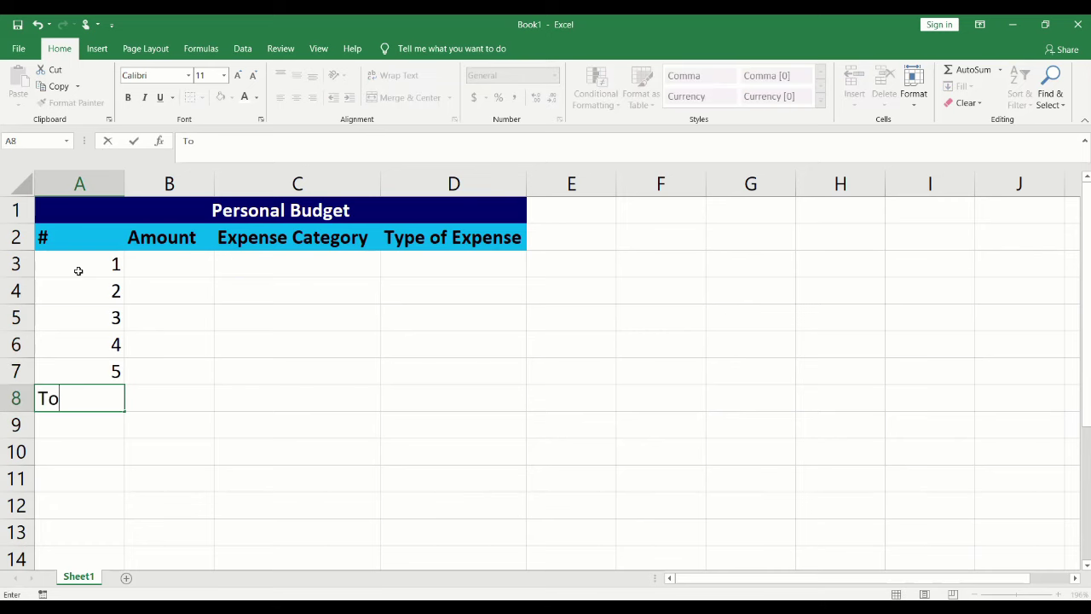
pyautogui.write('tal')
pyautogui.click(134, 141)
pyautogui.click(127, 97)
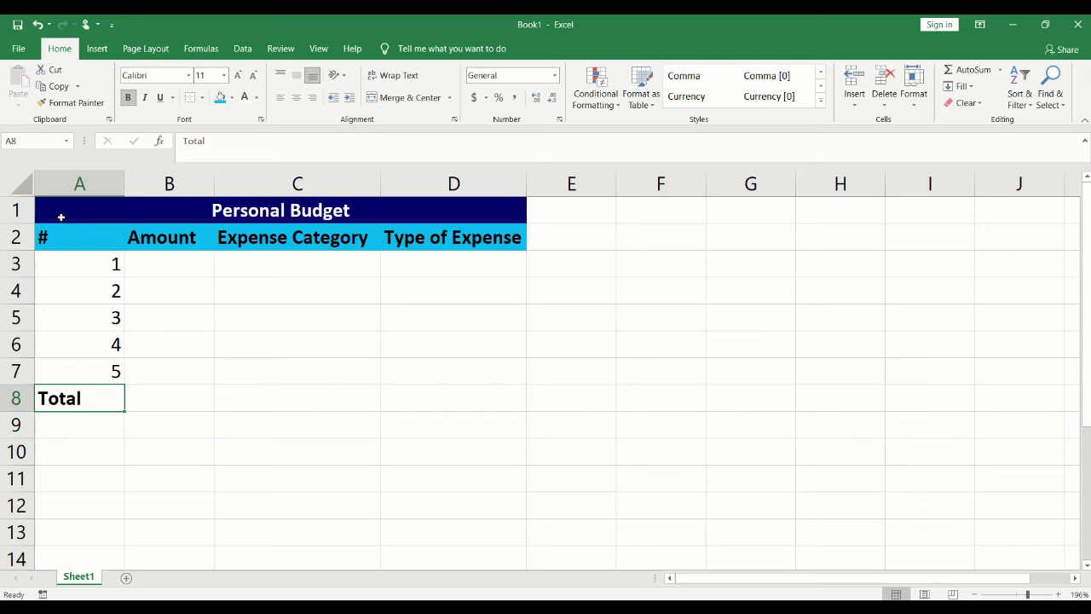
# Apply all borders to the whole table, cells A1 to D8.
pyautogui.moveTo(61, 217)
pyautogui.mouseDown()
pyautogui.moveTo(282, 310)
pyautogui.moveTo(282, 387)
pyautogui.mouseUp()
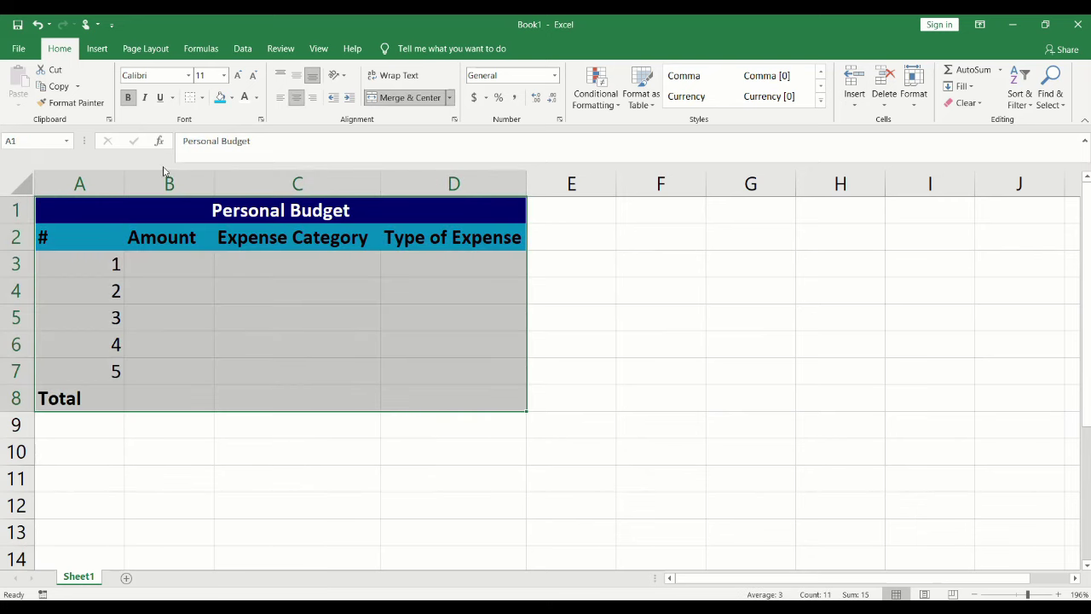
pyautogui.click(202, 98)
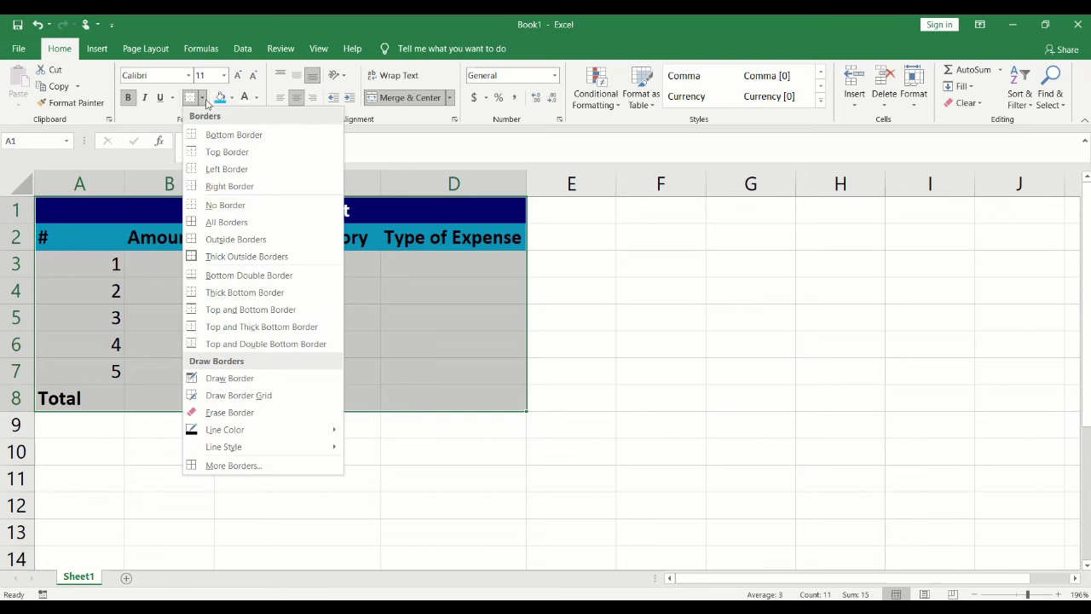
pyautogui.click(213, 222)
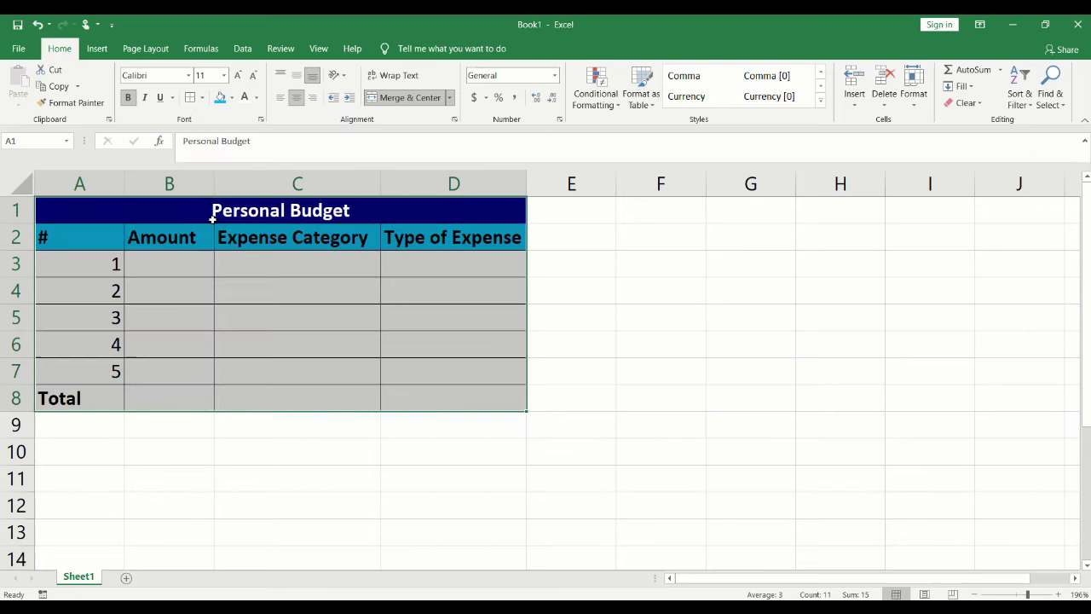
# Fill the Total row, cells A8 to D8, with light blue and merge cells C8 and D8.
pyautogui.click(195, 399)
pyautogui.moveTo(76, 398); pyautogui.dragTo(392, 398)
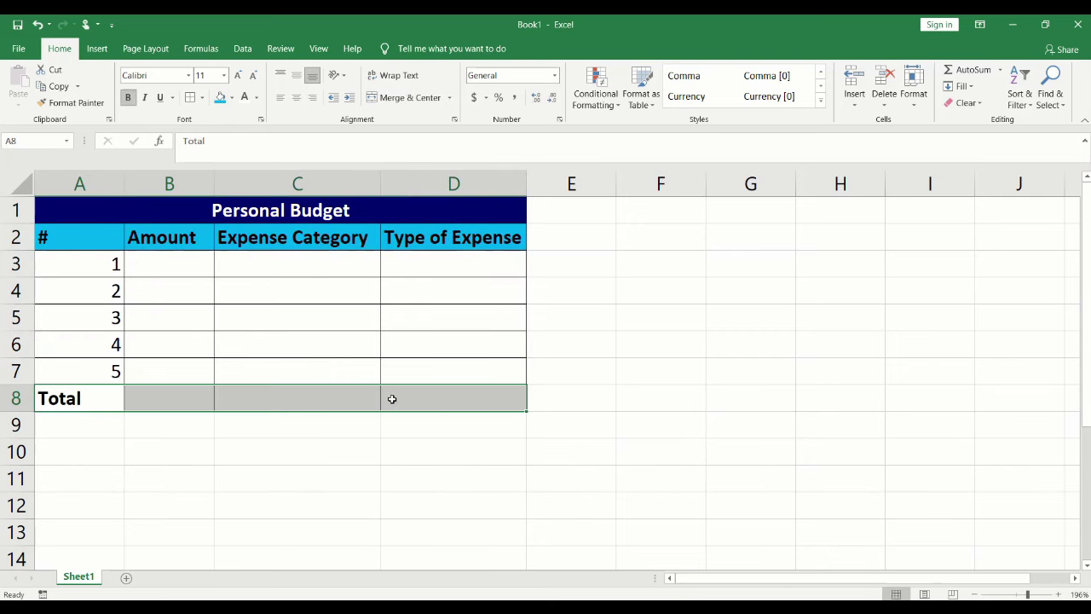
pyautogui.click(218, 98)
pyautogui.click(287, 429)
pyautogui.click(183, 267)
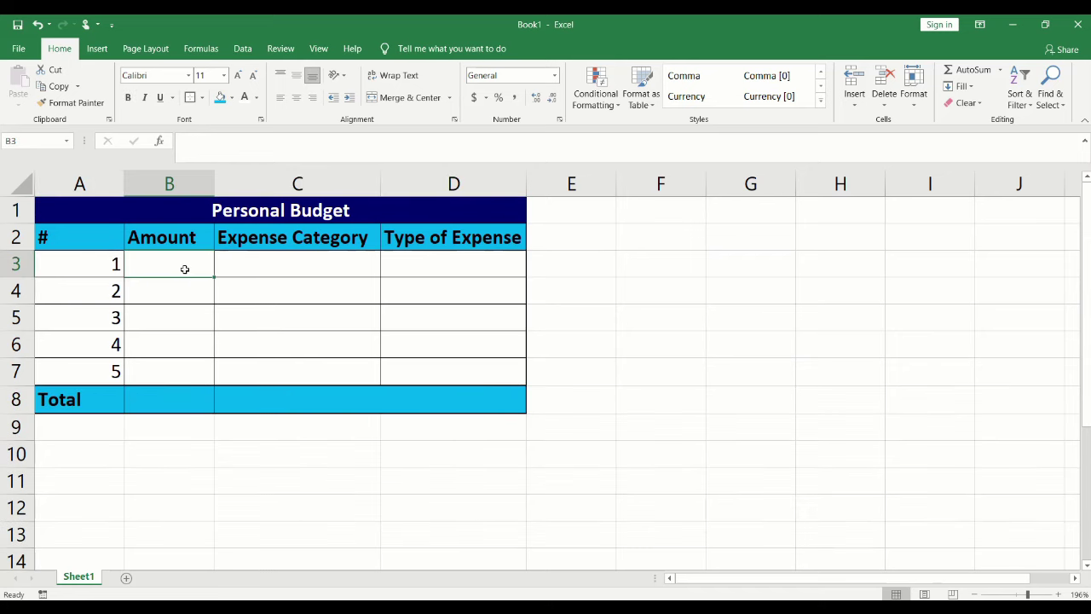
pyautogui.press('BackSpace')
pyautogui.write('1500')
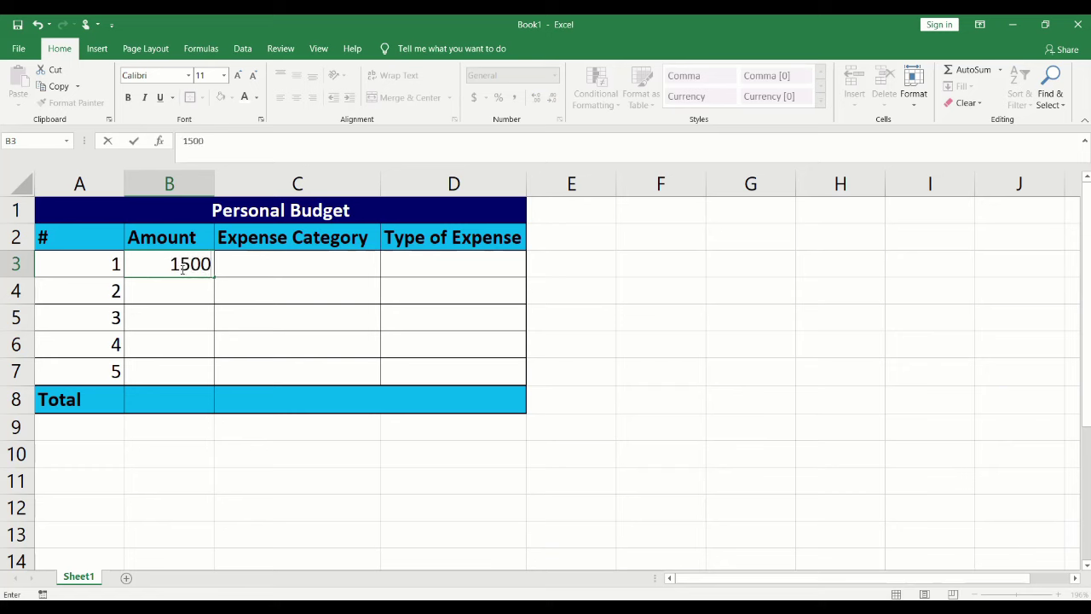
pyautogui.press('Return')
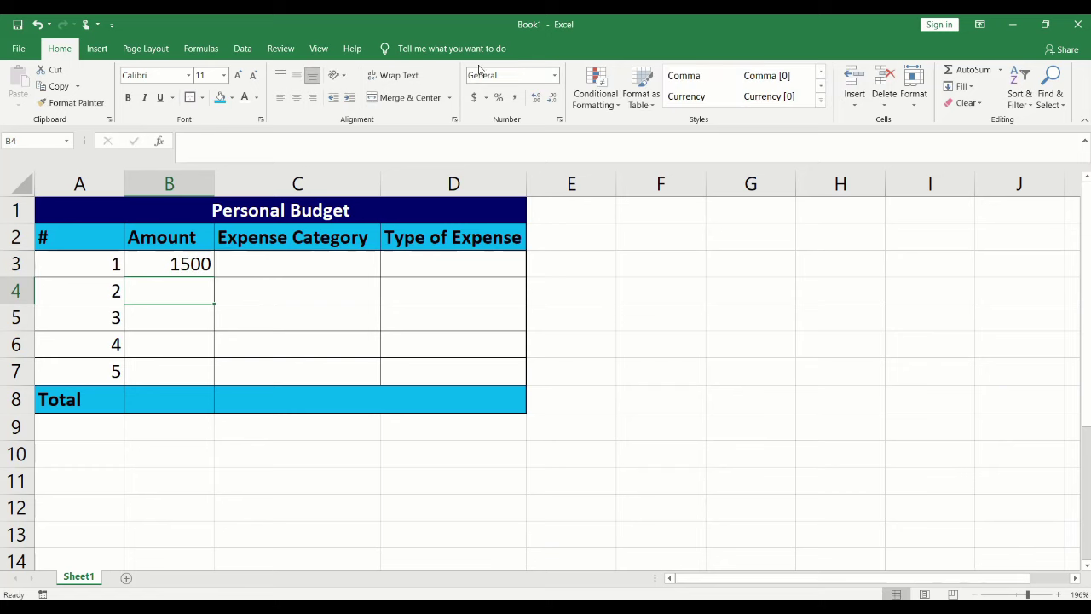
pyautogui.click(553, 78)
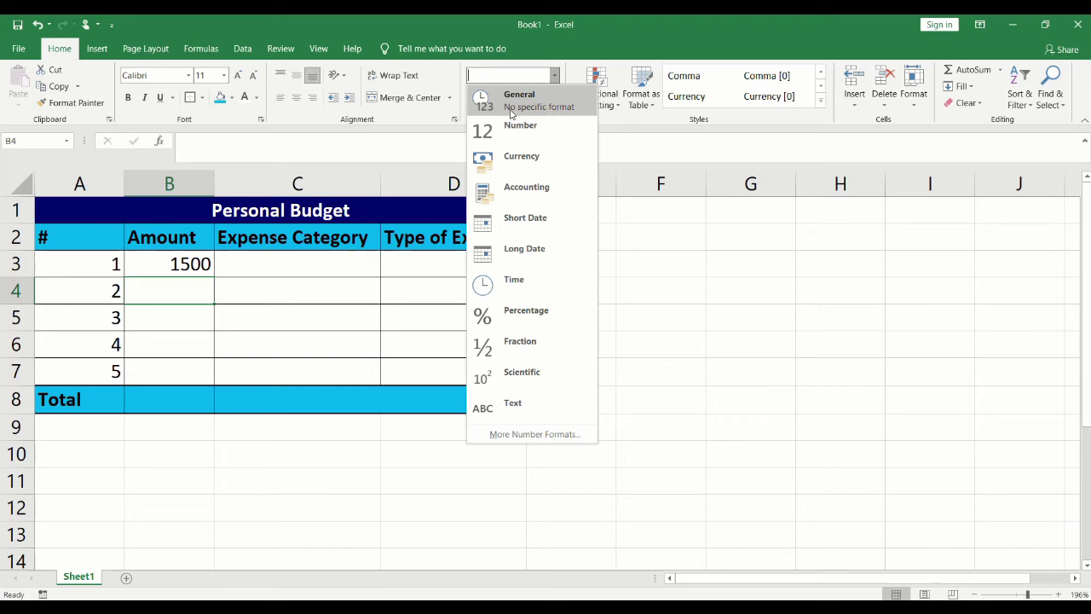
pyautogui.click(189, 268)
pyautogui.press('BackSpace')
# Format the amount cells B3 to B7 as Currency and enter 1500 in B3.
pyautogui.moveTo(193, 272); pyautogui.dragTo(188, 366)
pyautogui.click(554, 75)
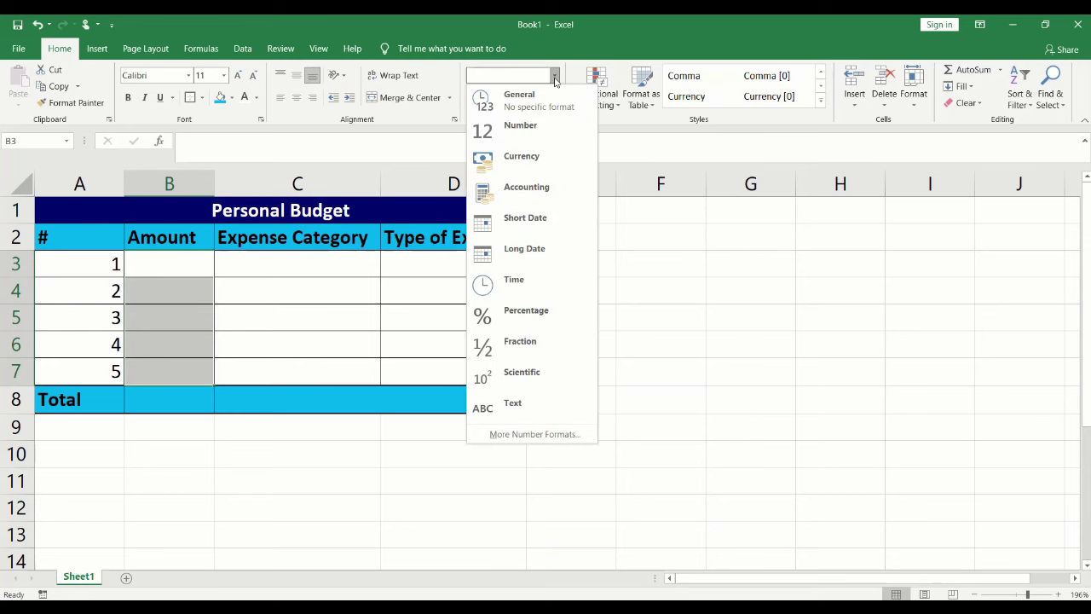
pyautogui.click(555, 156)
pyautogui.click(188, 265)
pyautogui.write('$1,500.00')
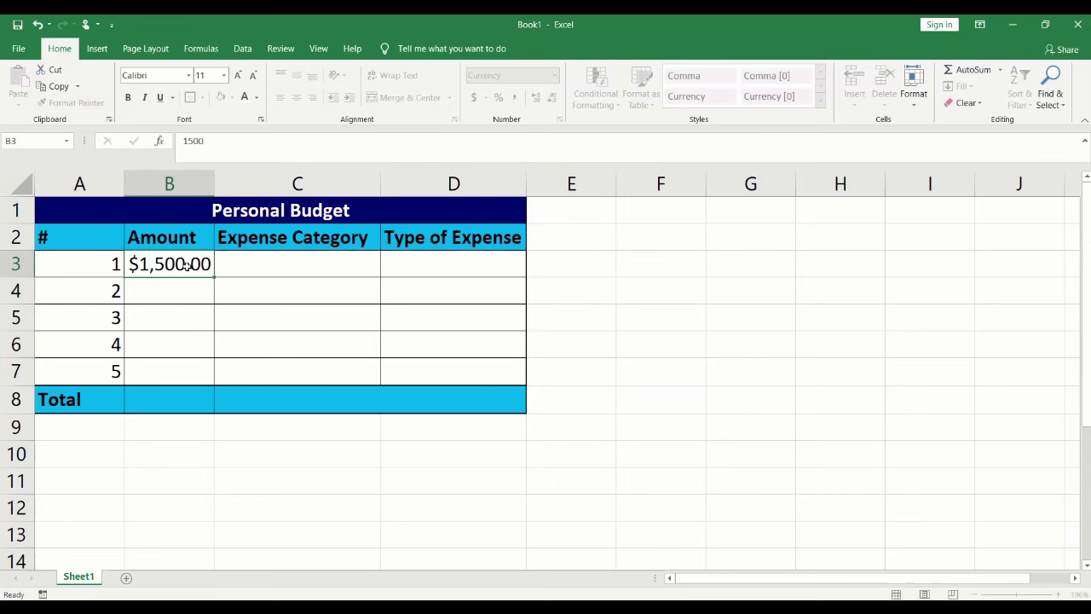
pyautogui.press('Return')
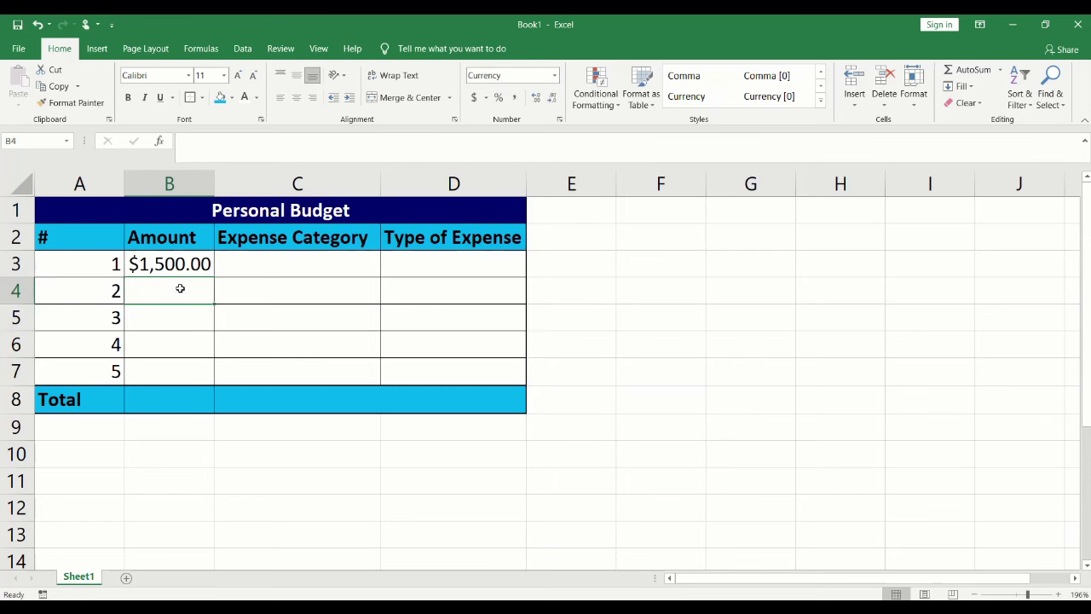
# Try three and zero decimal places on the amount in B3, then restore two decimal places.
pyautogui.click(181, 271)
pyautogui.click(537, 99)
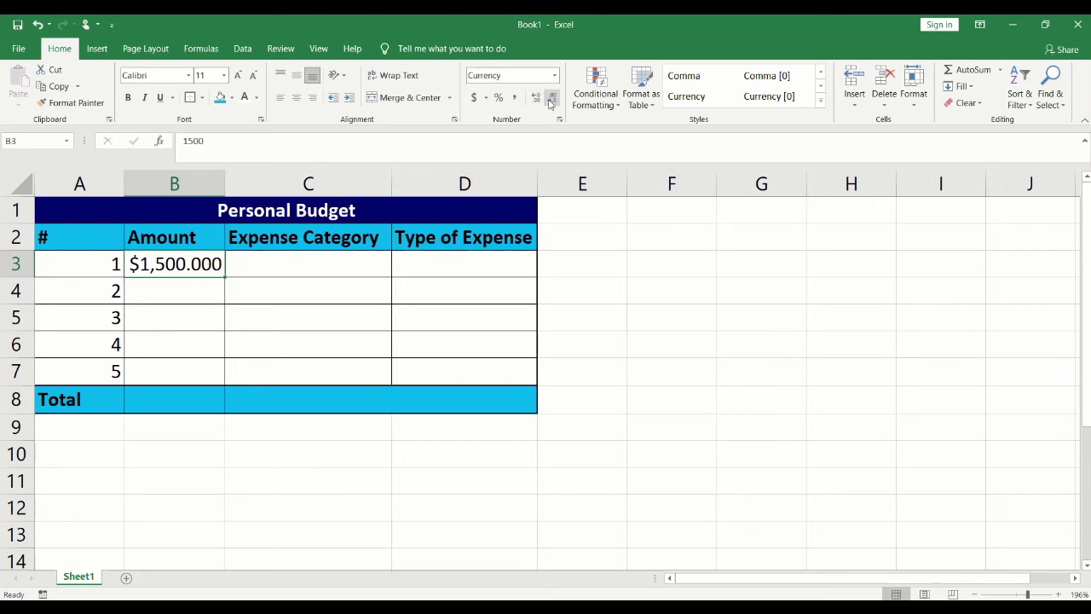
pyautogui.click(551, 99)
pyautogui.click(551, 99)
pyautogui.click(552, 99)
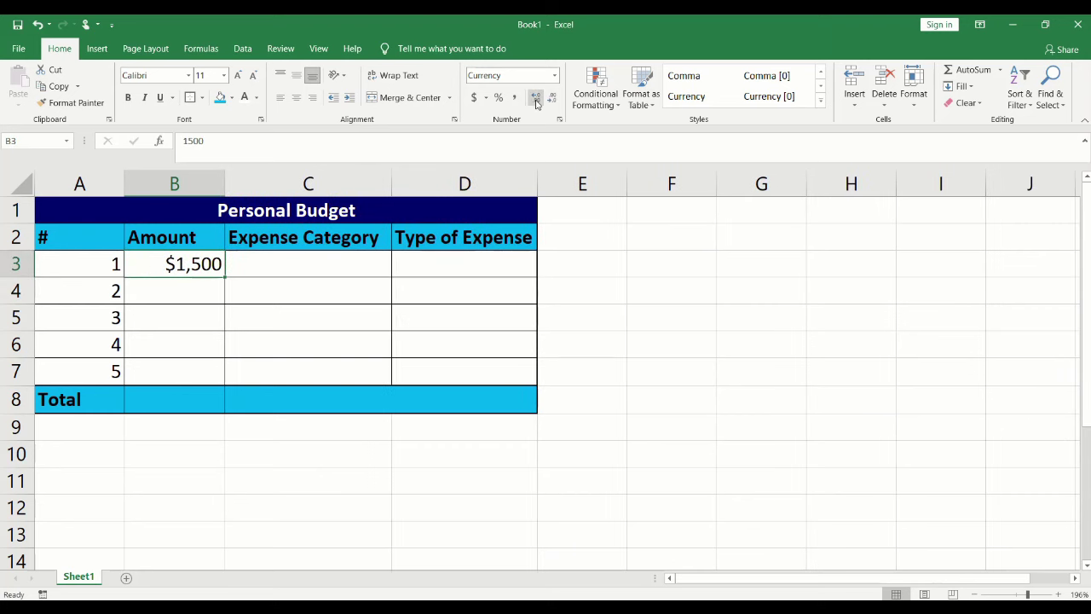
pyautogui.click(537, 99)
pyautogui.click(537, 99)
# Enter the amounts 75.36, 98.14, 325.95 and 125 in cells B4 to B7.
pyautogui.click(182, 302)
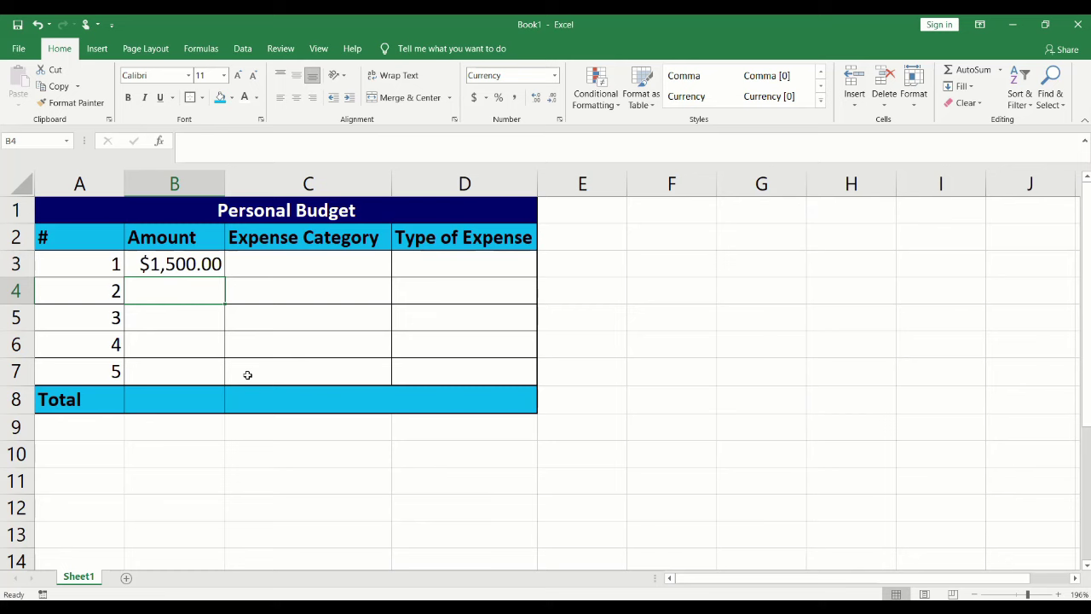
pyautogui.write('75.36')
pyautogui.press('Return')
pyautogui.write('98')
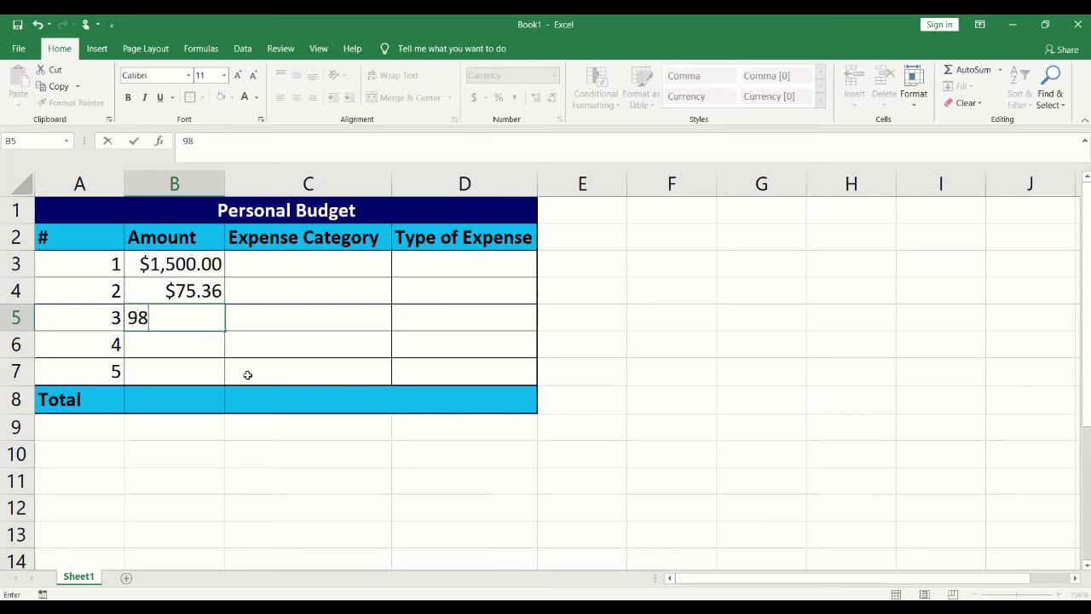
pyautogui.write('.14')
pyautogui.press('Return')
pyautogui.write('325')
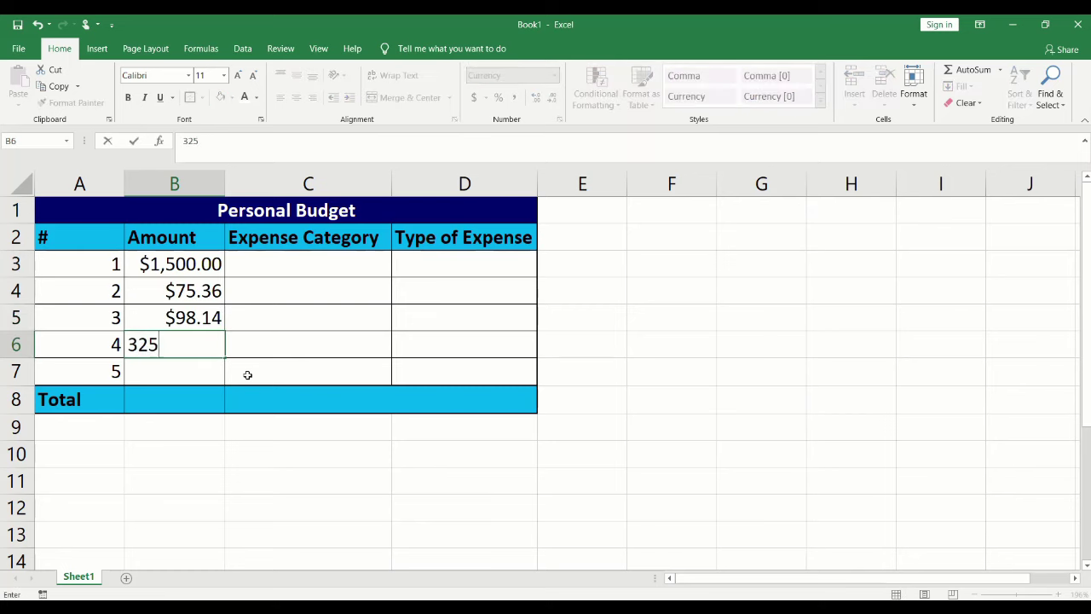
pyautogui.write('.95')
pyautogui.press('Return')
pyautogui.write('125')
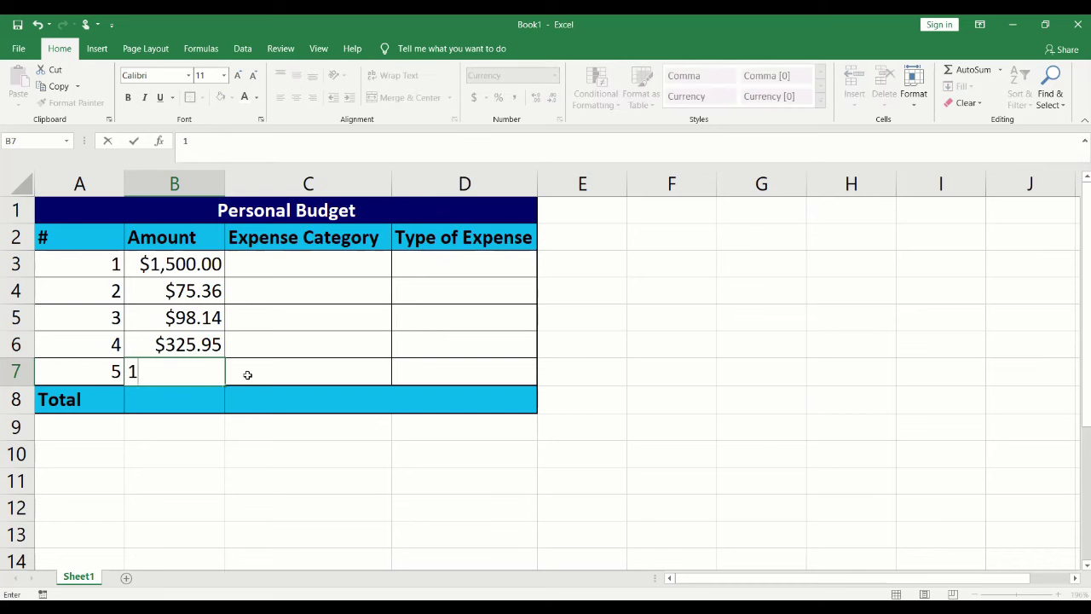
# Enter the categories and types for rows 3 to 5: Housing and Rent, Entertainment and Movies, Transportation and Gas.
pyautogui.click(339, 264)
pyautogui.write('Housing')
pyautogui.press('Tab')
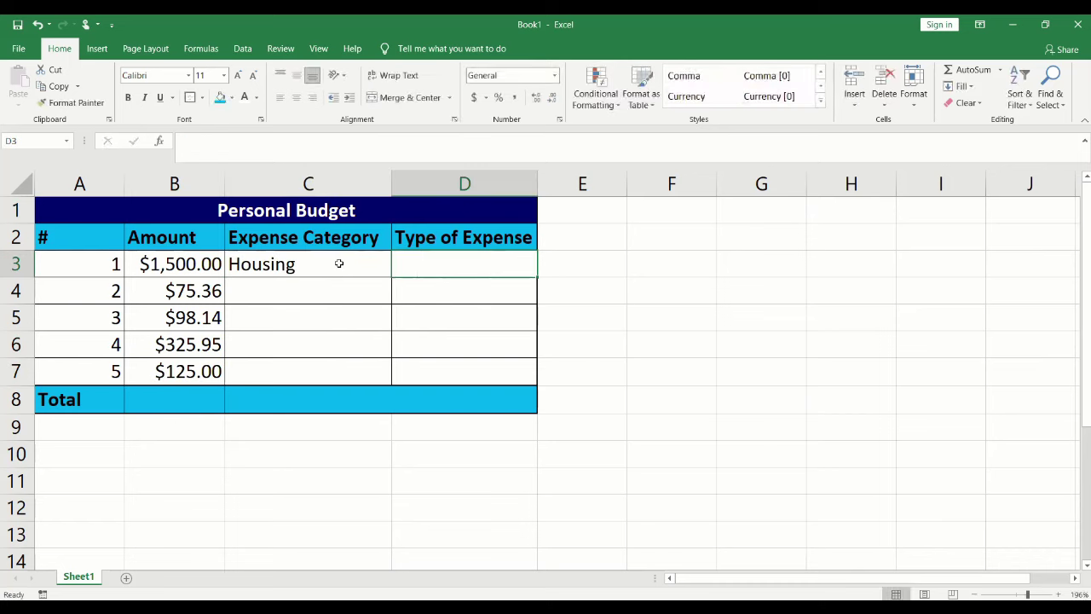
pyautogui.write('Rent')
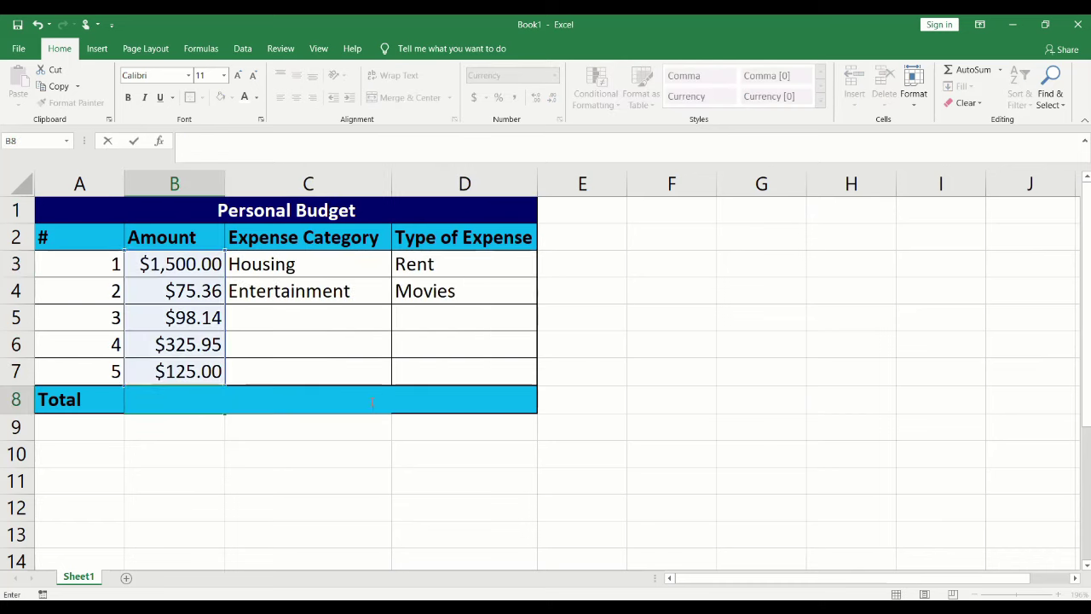
pyautogui.click(344, 317)
pyautogui.write('Transportation')
pyautogui.press('Tab')
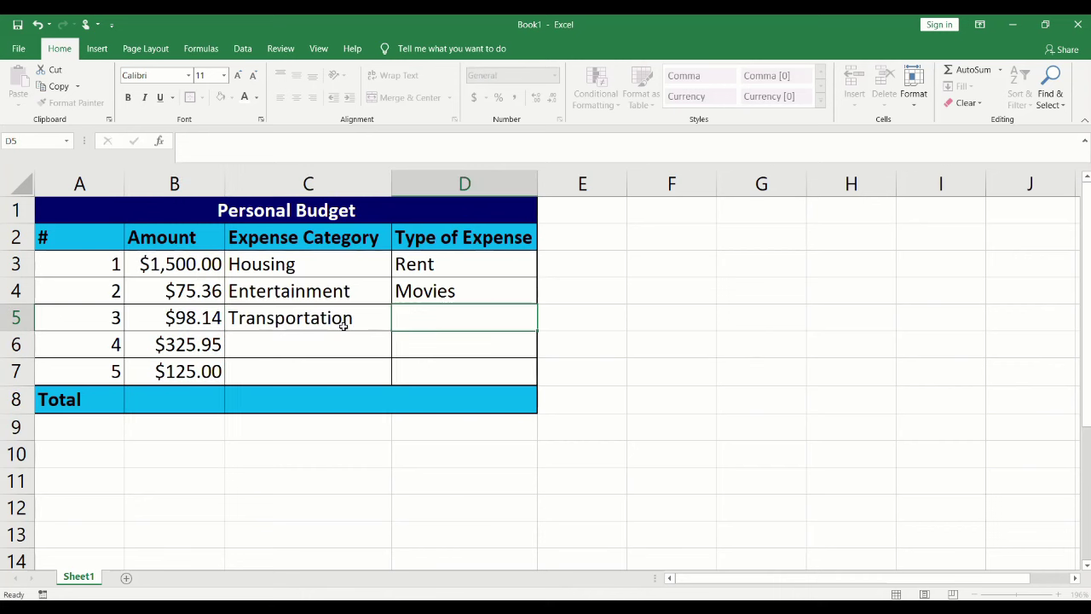
pyautogui.write('Gas')
# Enter Food with type Grocery in row 6 and Utilities with type Electricity in row 7.
pyautogui.click(327, 340)
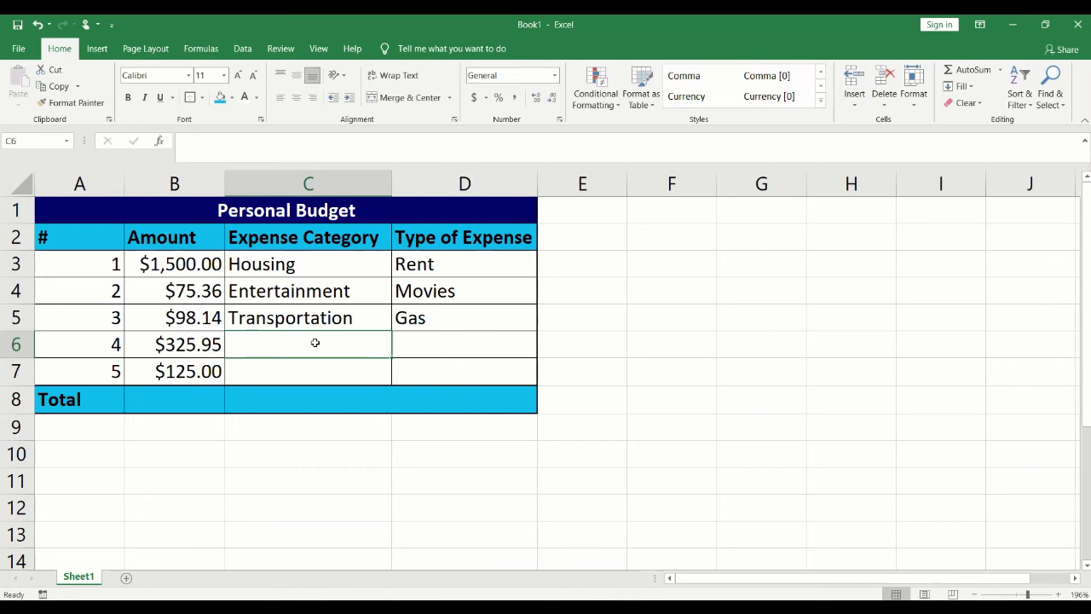
pyautogui.write('Food')
pyautogui.press('Tab')
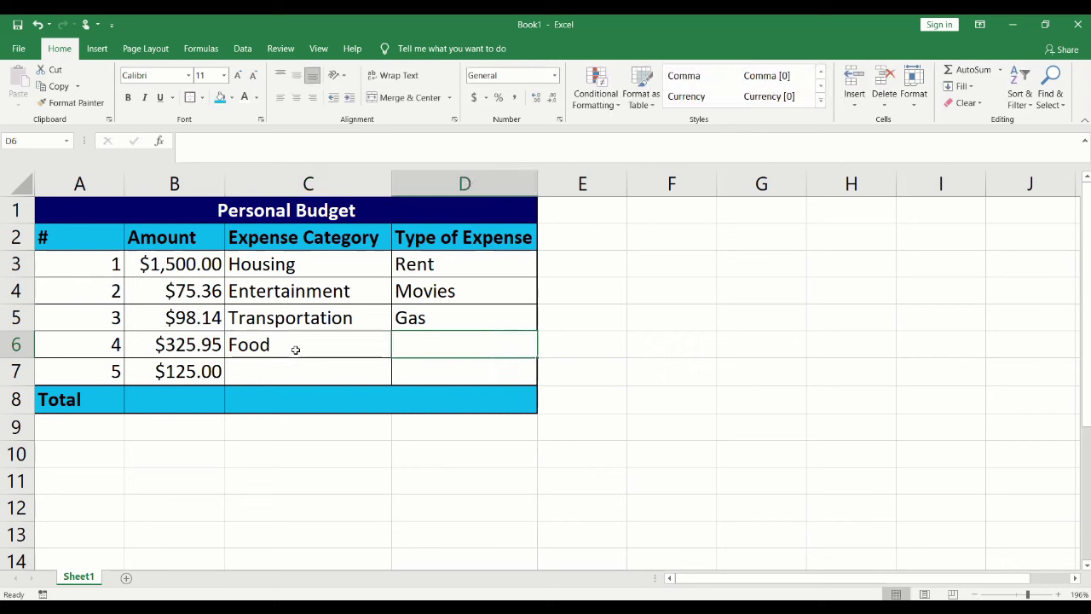
pyautogui.write('Grocery')
pyautogui.click(296, 370)
pyautogui.write('Utilities')
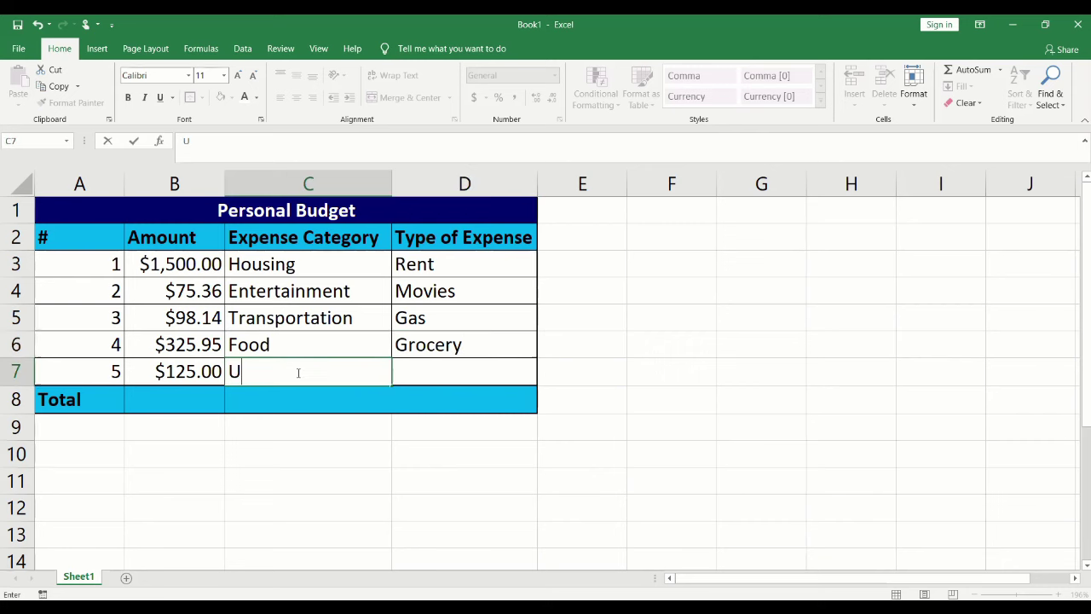
pyautogui.press('Tab')
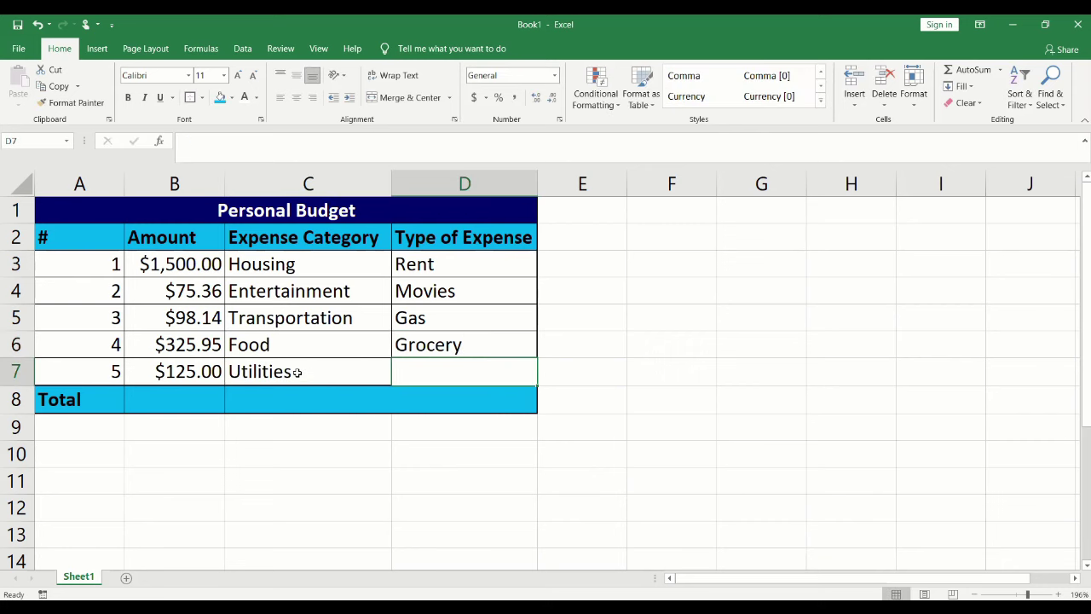
pyautogui.write('Ele')
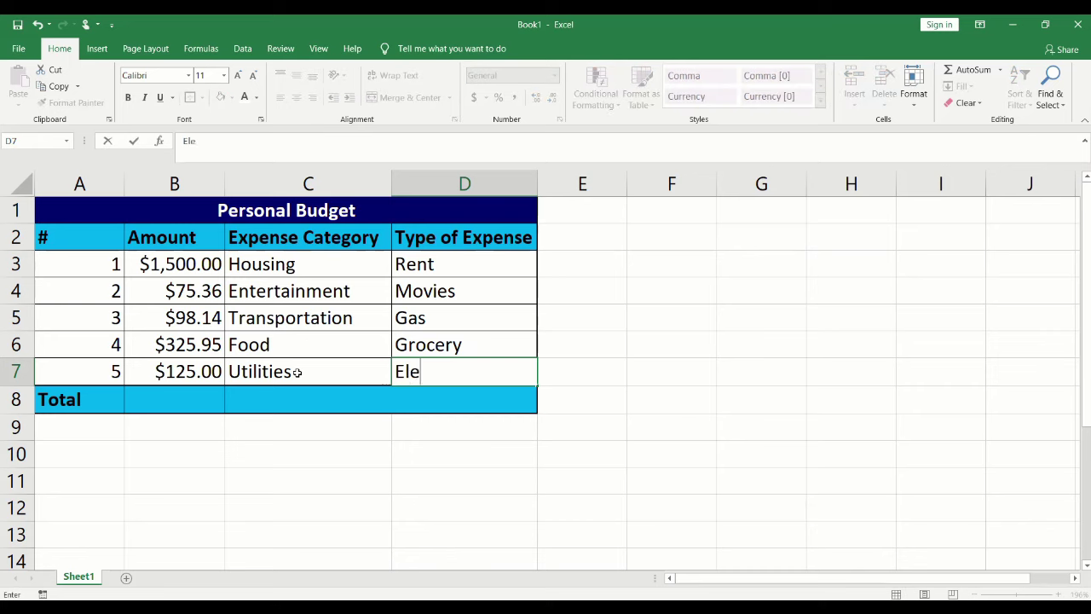
pyautogui.write('ctricity')
pyautogui.press('Return')
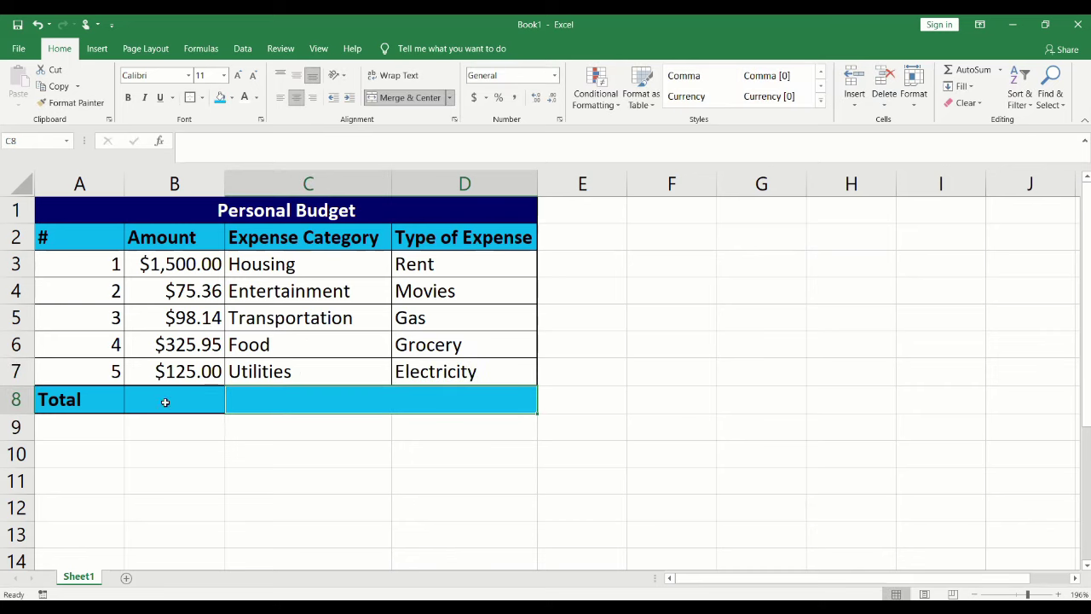
# Sum the amounts B3 to B7 in the Total row's cell B8 with AutoSum.
pyautogui.click(166, 402)
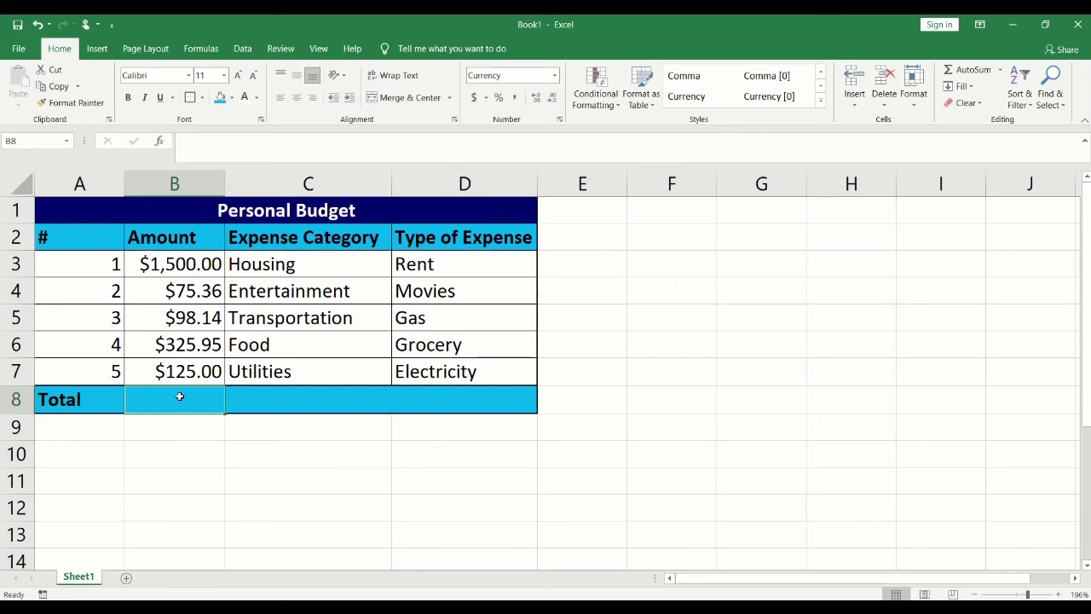
pyautogui.click(1000, 71)
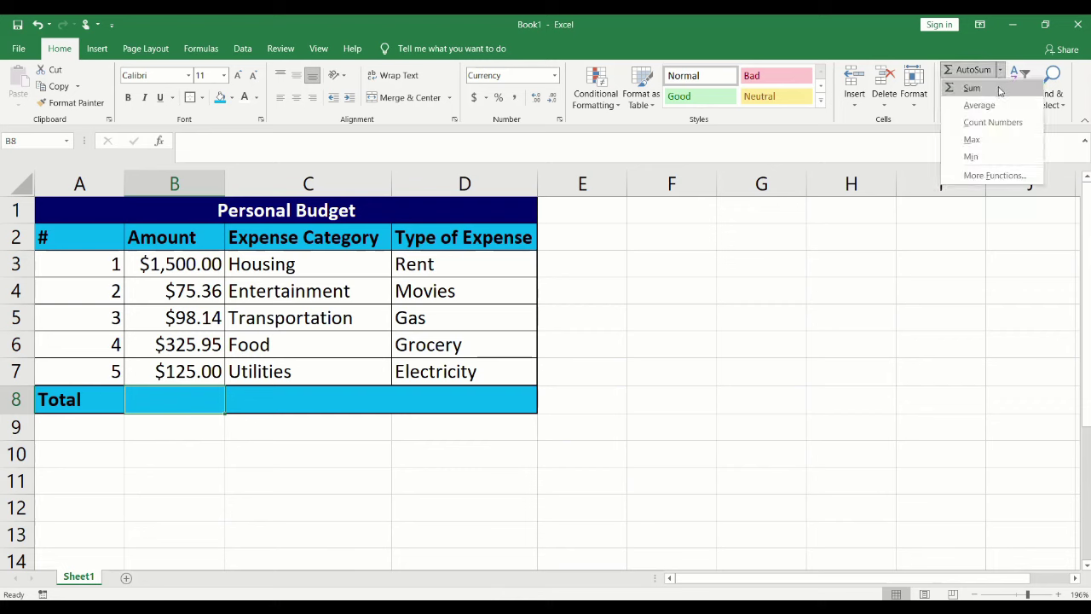
pyautogui.click(999, 88)
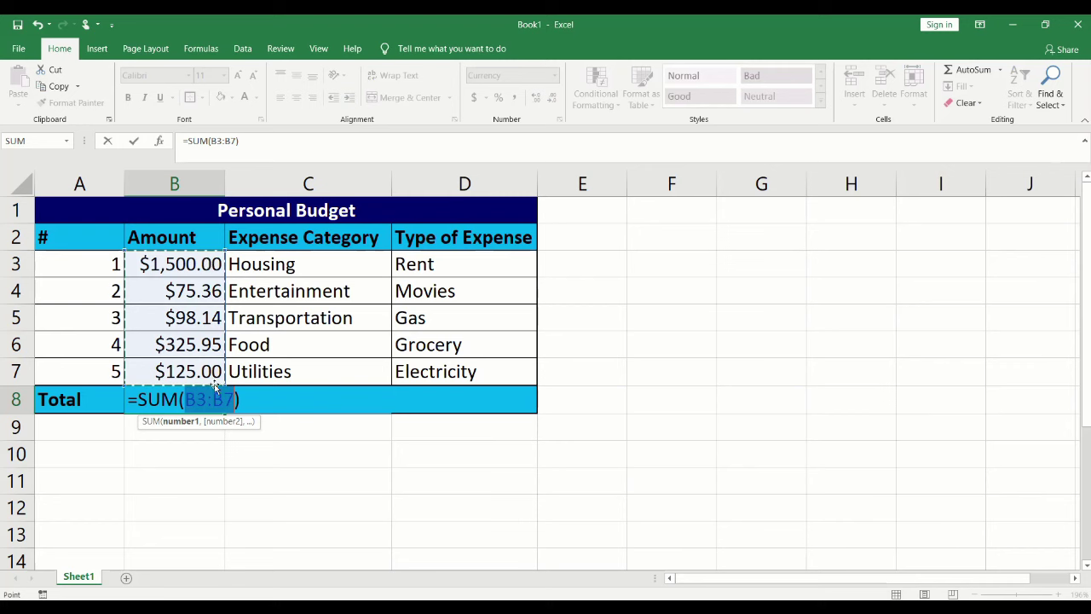
pyautogui.press('Return')
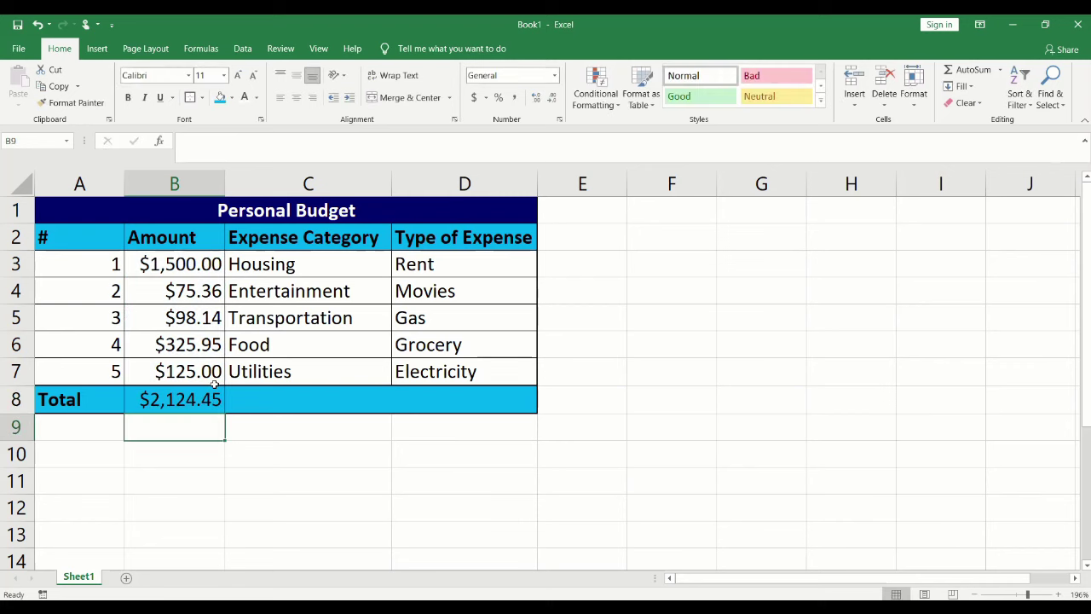